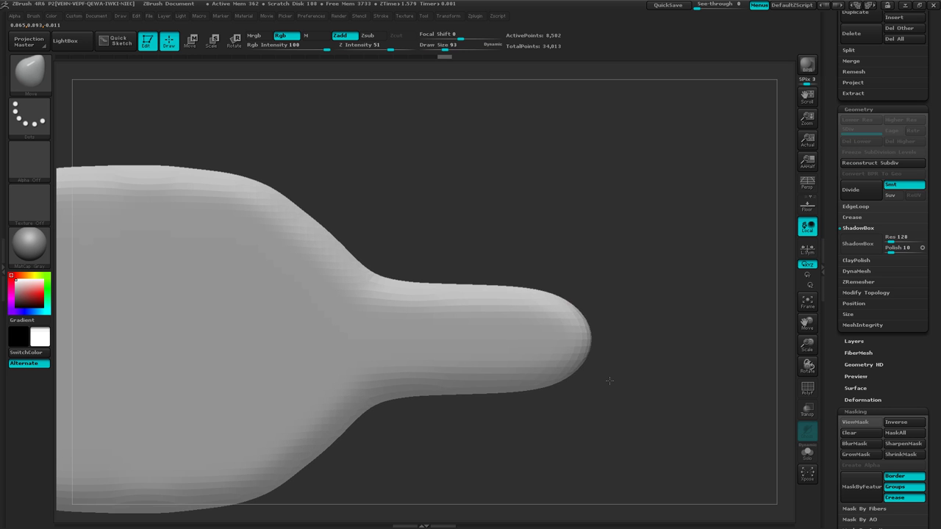
mouse_move(615, 381)
left_mouse_down()
mouse_move(650, 382)
mouse_move(640, 244)
mouse_move(629, 290)
mouse_move(649, 361)
mouse_move(628, 204)
left_mouse_up()
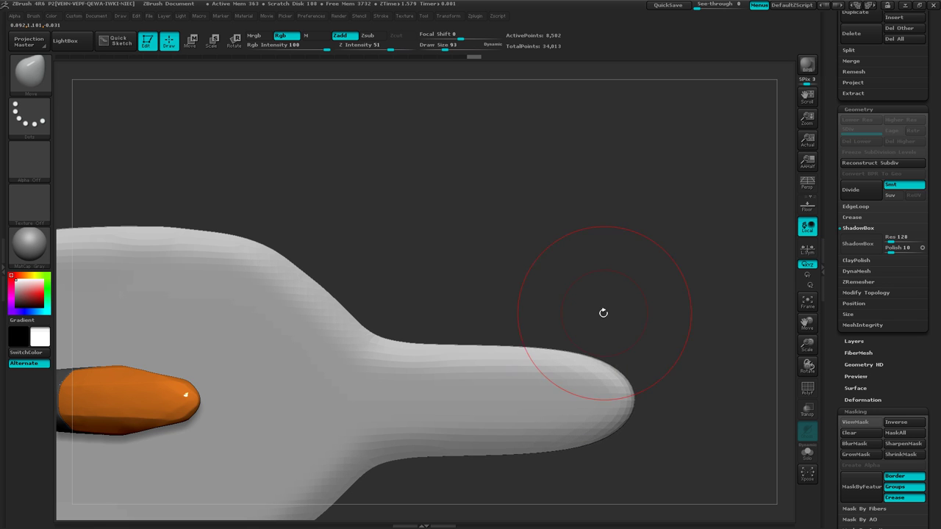
left_click_drag(603, 313, 609, 475)
left_click_drag(609, 291, 616, 393)
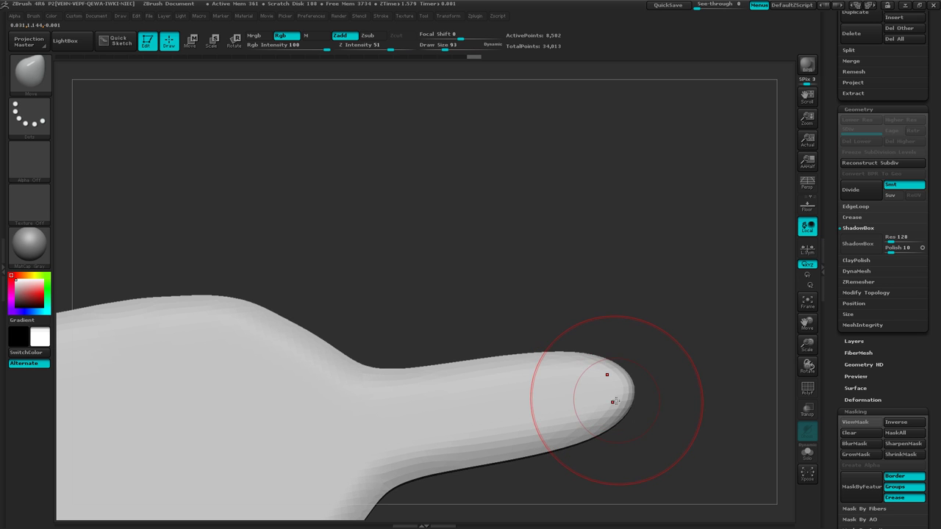
mouse_move(602, 337)
left_mouse_down()
mouse_move(580, 340)
mouse_move(588, 341)
left_mouse_up()
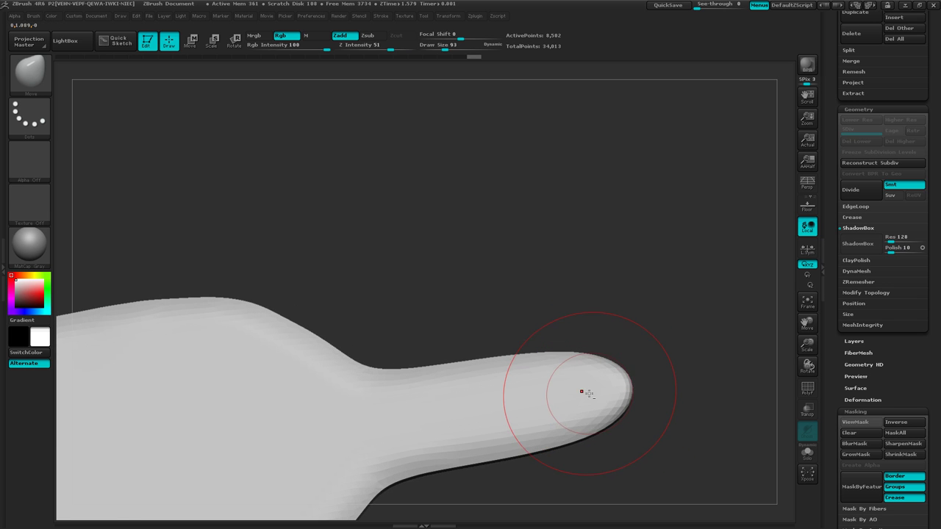
right_click_drag(586, 392, 472, 320, "ctrl")
left_click_drag(472, 320, 496, 332)
Step: Append a Sphere3D primitive as a new subtool alongside the flat spade blade
left_click_drag(929, 233, 939, 355)
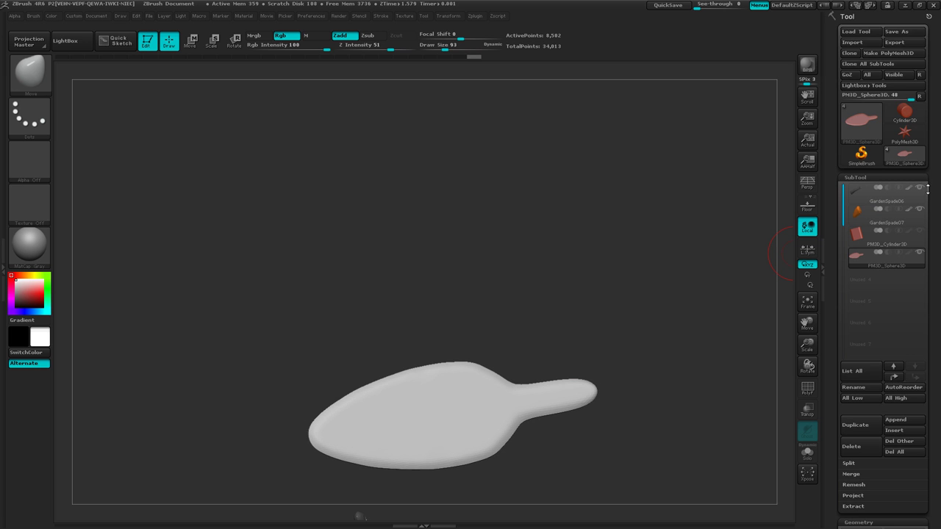
left_click_drag(934, 352, 933, 256)
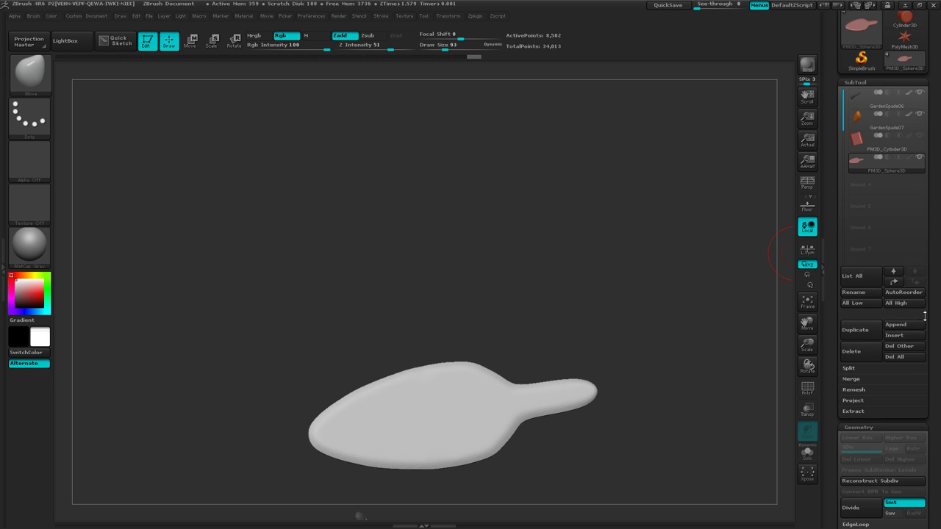
left_click(898, 326)
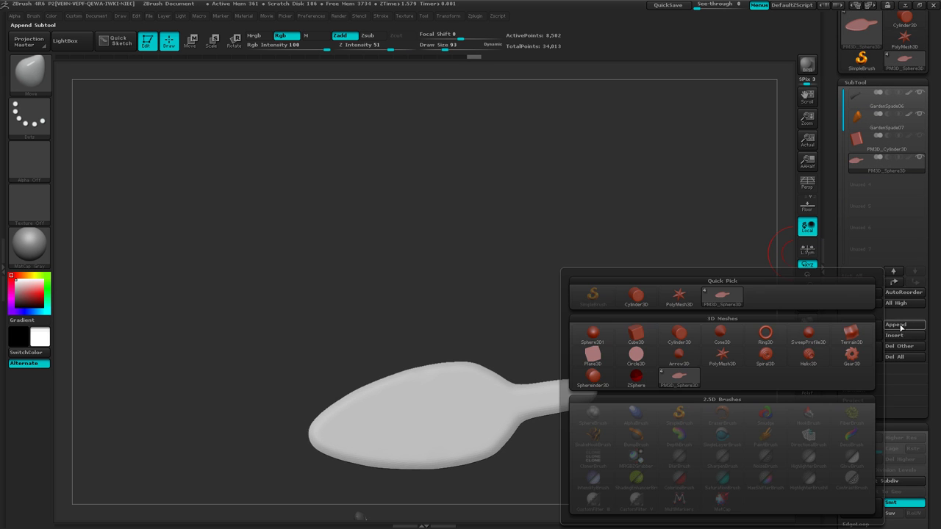
left_click(593, 333)
left_click_drag(591, 306, 606, 264)
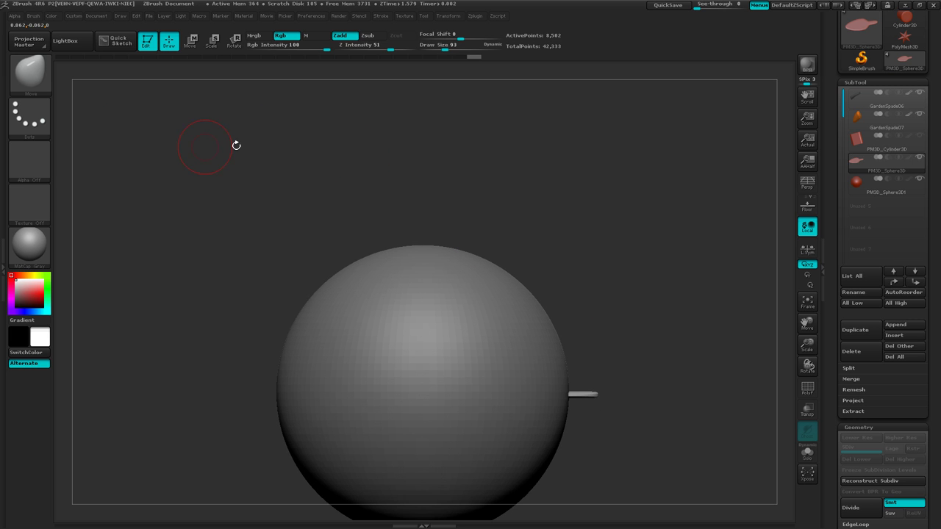
Step: Raise the flat spade blade above the sphere with a transpose line and shift it slightly toward its handle end
left_click(192, 42)
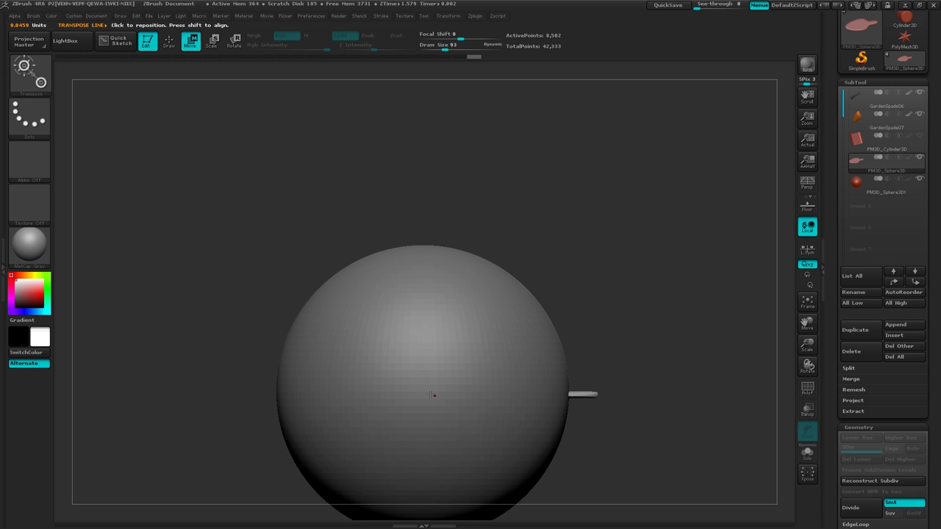
mouse_move(432, 393)
left_mouse_down()
mouse_move(432, 185)
mouse_move(442, 182)
left_mouse_up()
left_click_drag(434, 288, 430, 129)
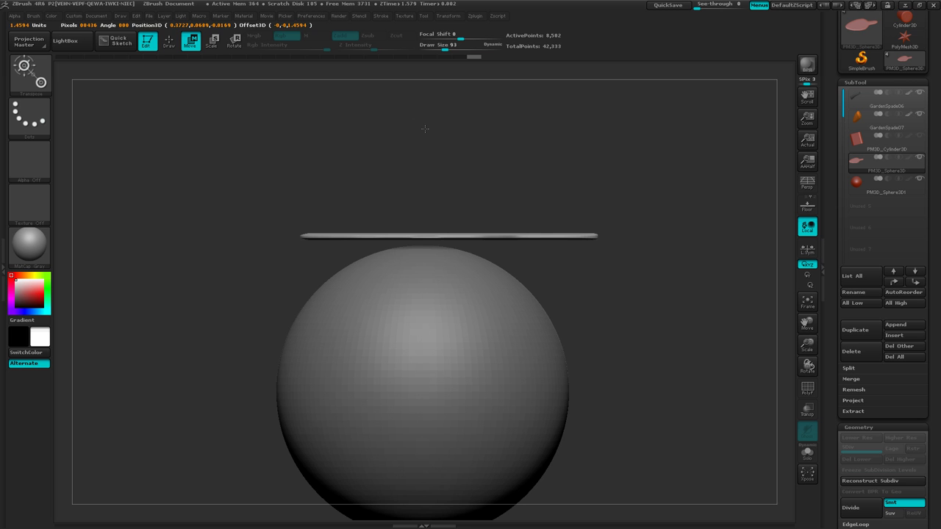
left_click_drag(425, 128, 425, 130)
left_click_drag(471, 183, 493, 189)
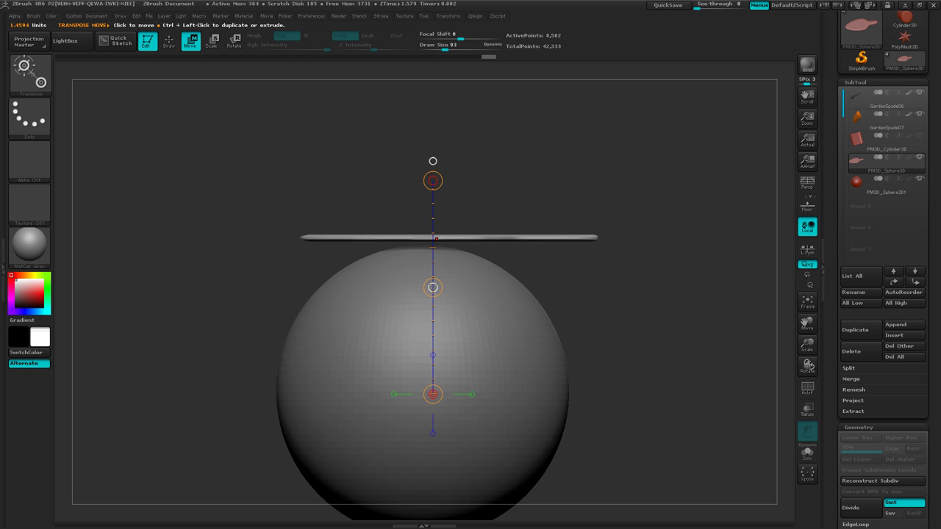
left_click_drag(433, 287, 464, 286)
Step: Scale the spade blade down and move it back up to sit just above the sphere
left_click_drag(552, 278, 519, 302)
left_click(508, 322)
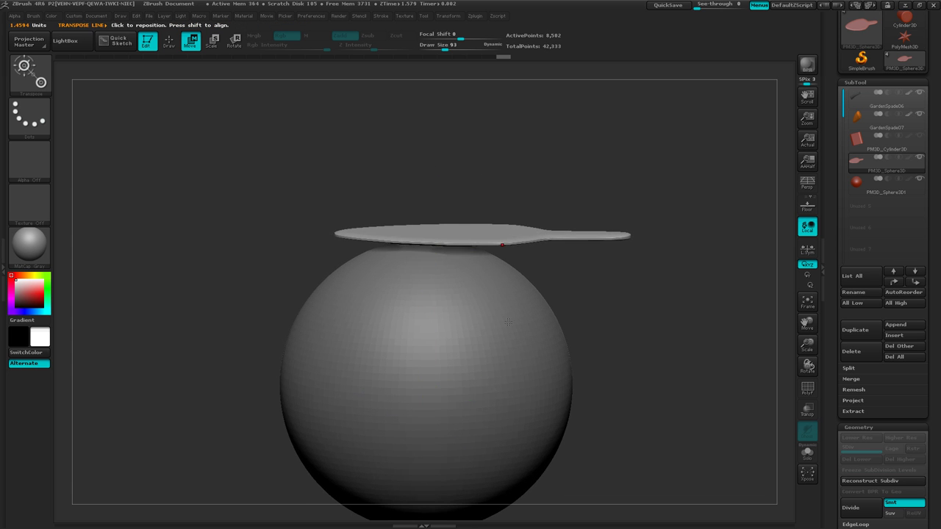
left_click_drag(509, 338, 496, 333)
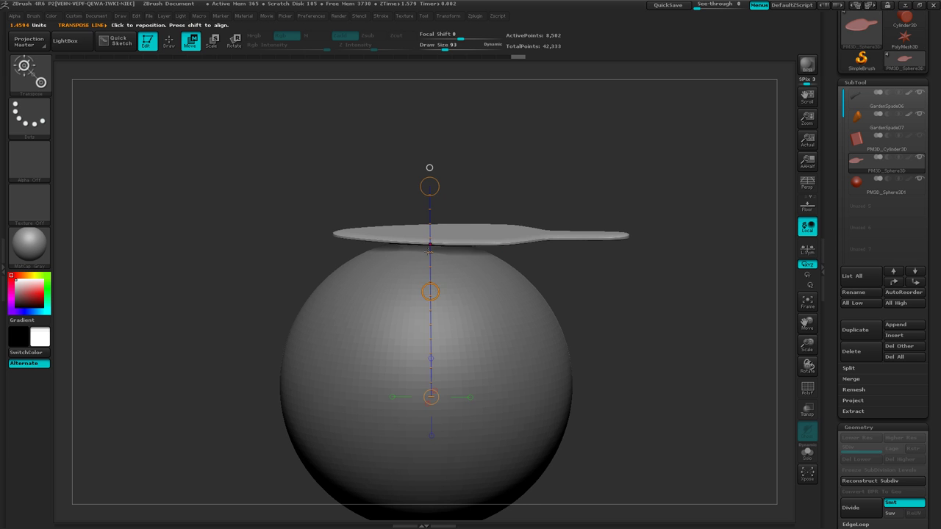
left_click_drag(471, 266, 479, 262)
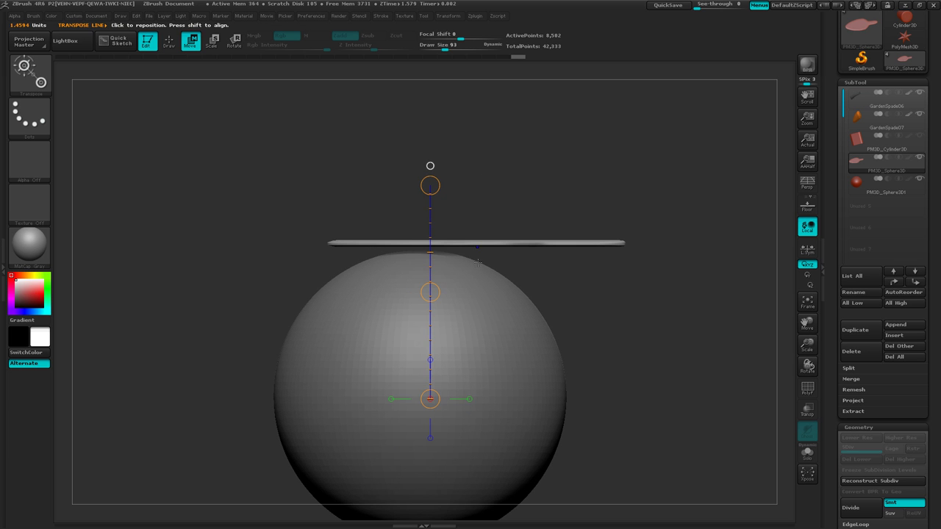
left_click(213, 44)
left_click_drag(430, 186, 428, 236)
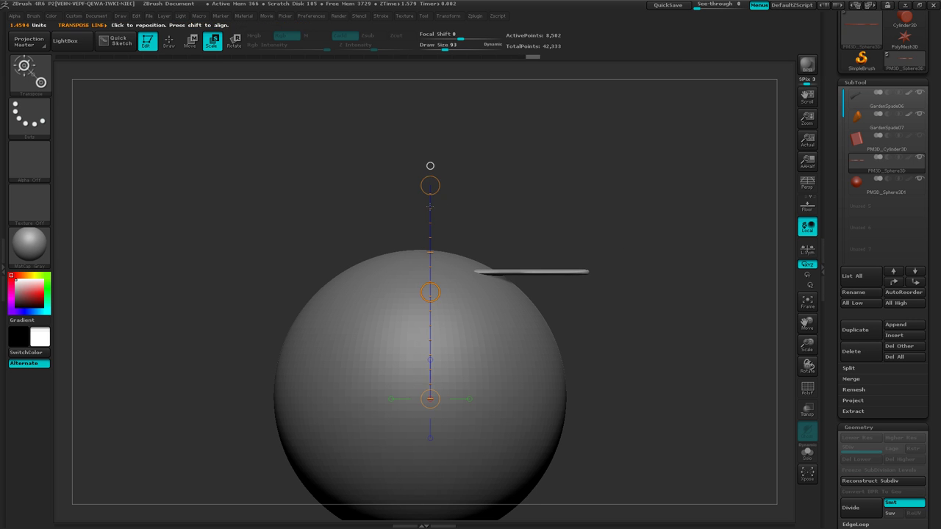
left_click(191, 41)
left_click_drag(430, 292, 431, 264)
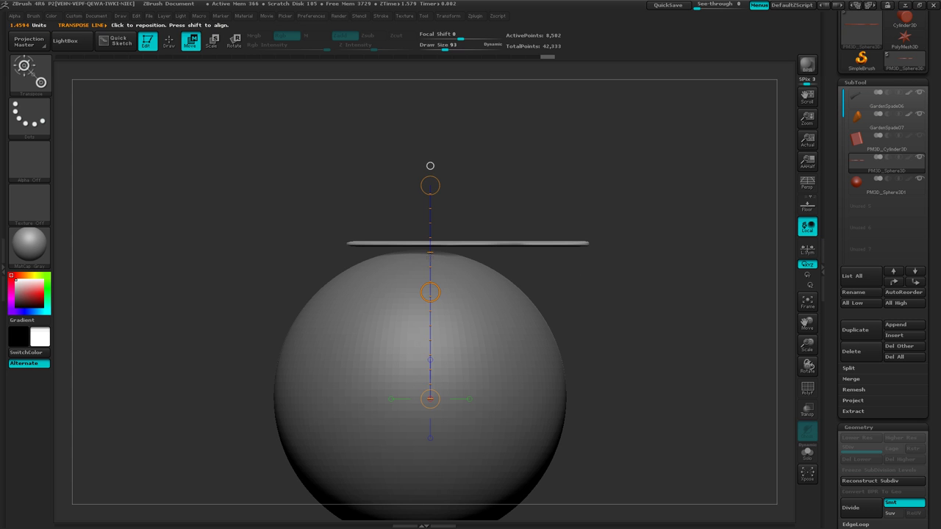
Step: Make the sphere the active subtool and subdivide it to subdivision level 3
right_click_drag(476, 252, 518, 299)
mouse_move(518, 298)
left_mouse_down()
mouse_move(537, 399)
mouse_move(521, 312)
left_mouse_up()
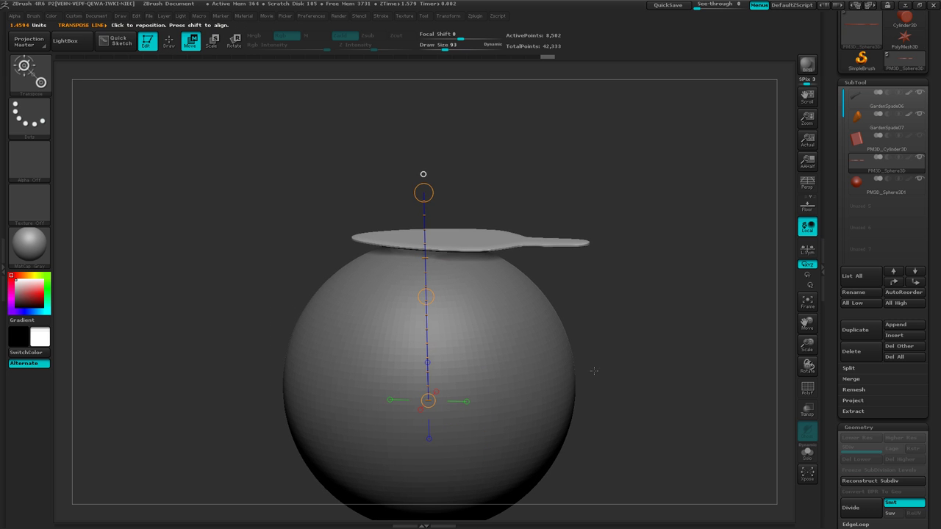
left_click(496, 365, "alt")
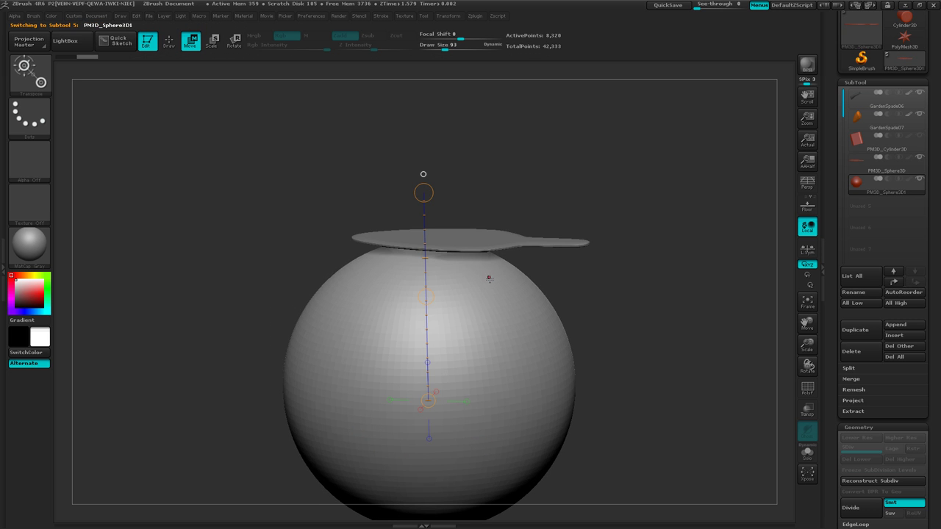
key("ctrl")
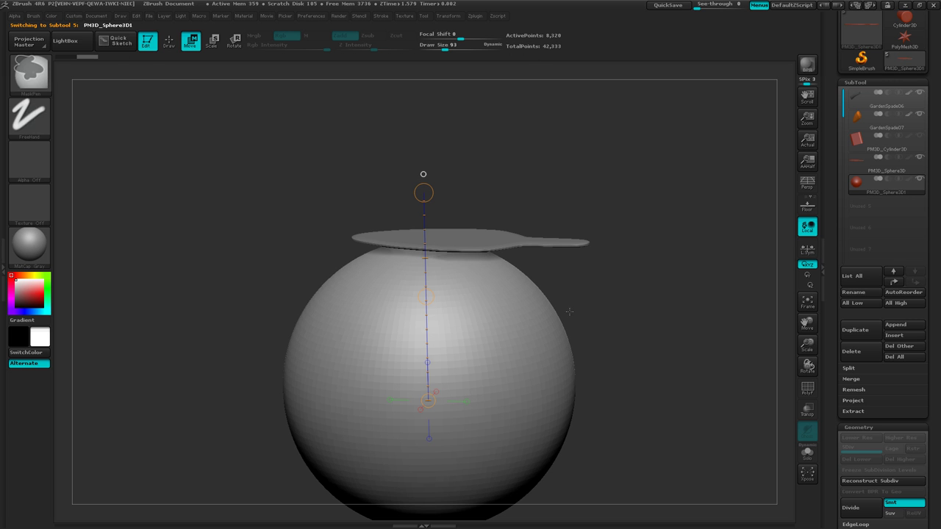
key("ctrl+d")
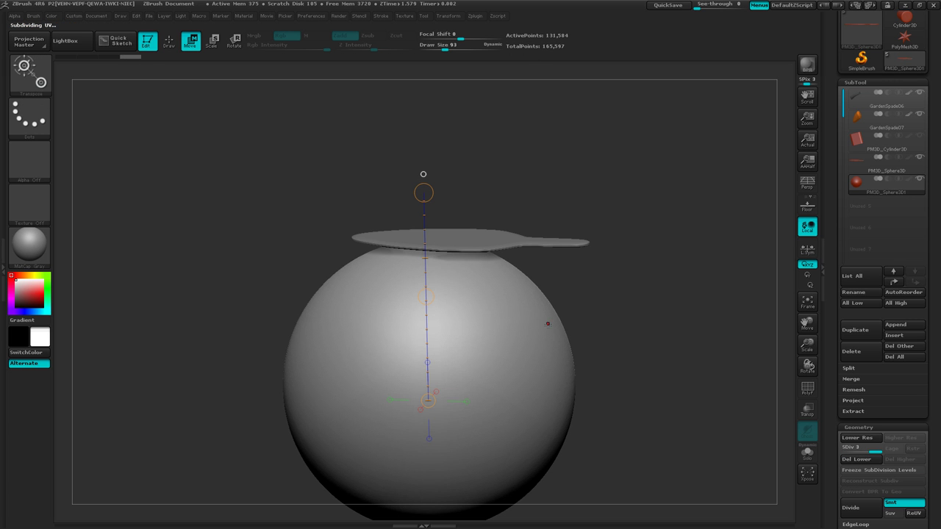
Step: Make the spade blade the active subtool and choose the MatchMaker brush in Draw mode
mouse_move(551, 321)
left_mouse_down()
mouse_move(562, 381)
mouse_move(555, 356)
left_mouse_up()
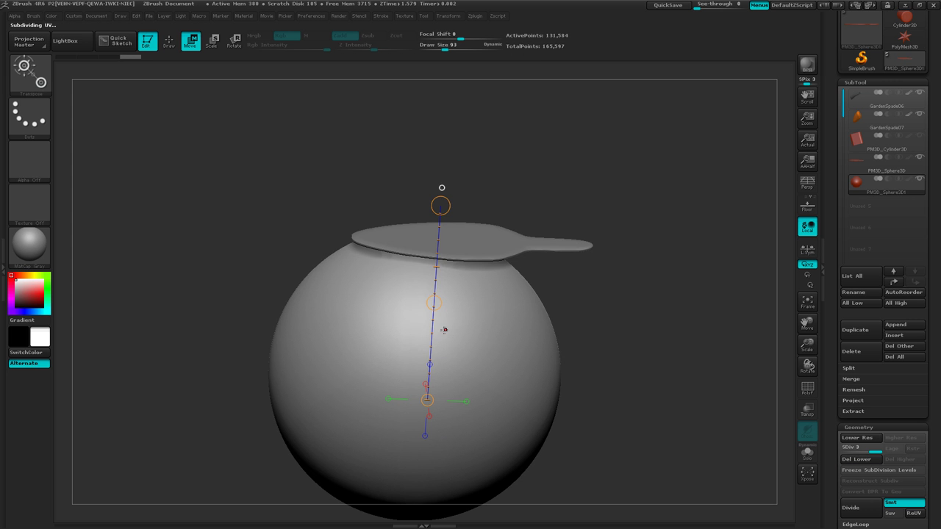
right_click_drag(490, 330, 525, 382, "ctrl")
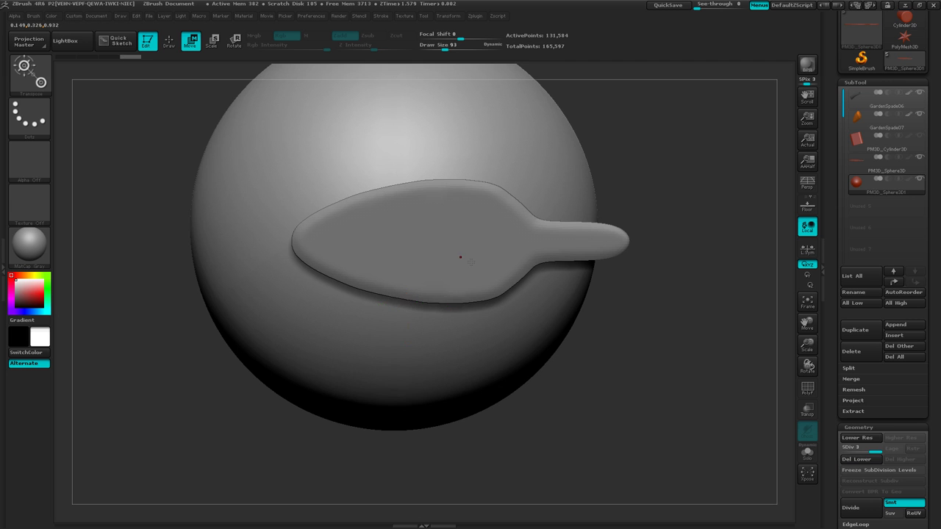
left_click(474, 262, "alt")
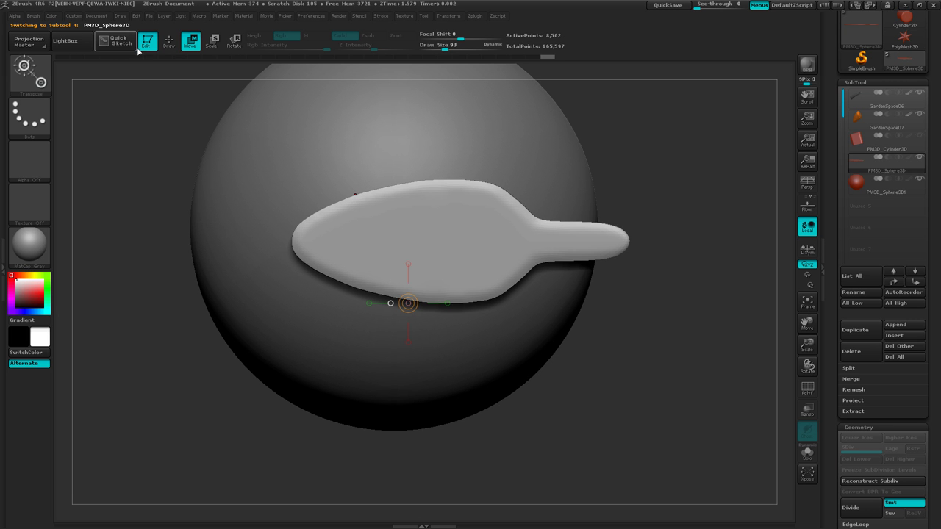
left_click(168, 42)
left_click(35, 89)
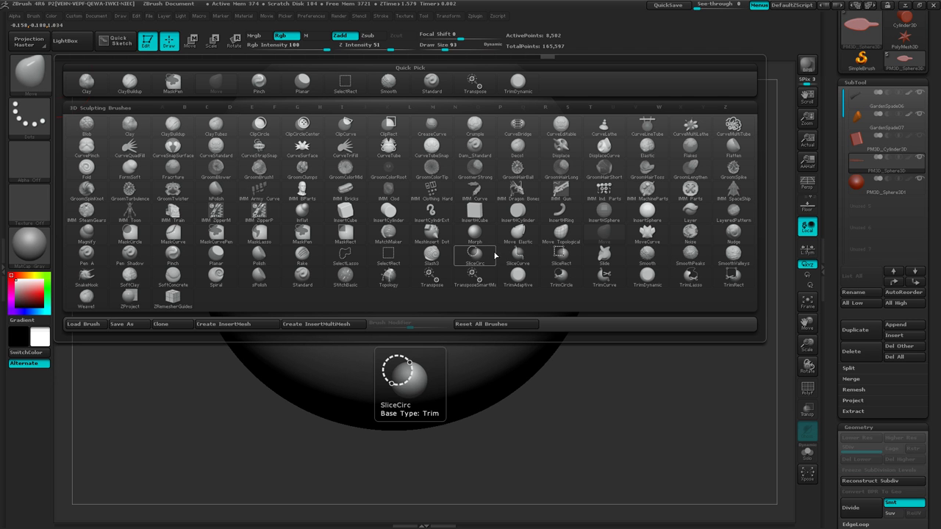
left_click(388, 234)
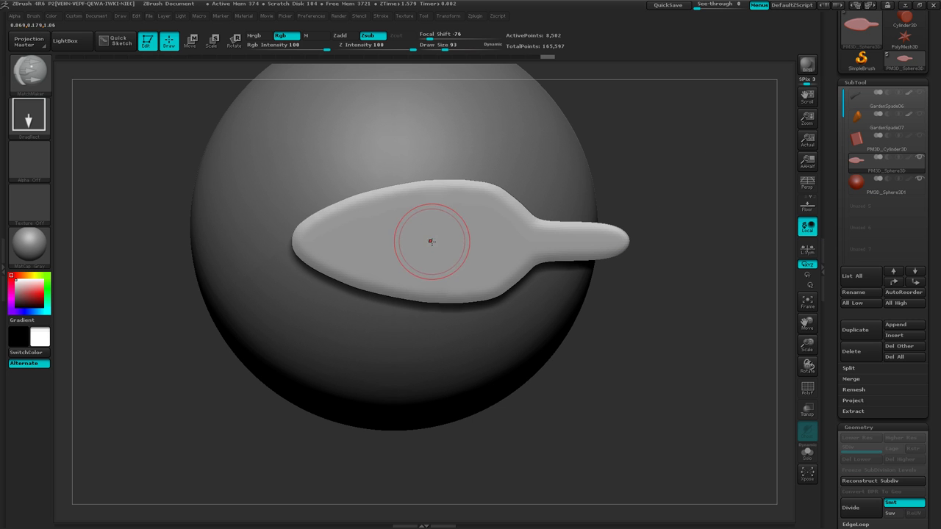
Step: Try to conform the blade to the sphere with a MatchMaker stroke from its middle to the handle tip, and undo it
left_click_drag(439, 246, 628, 232)
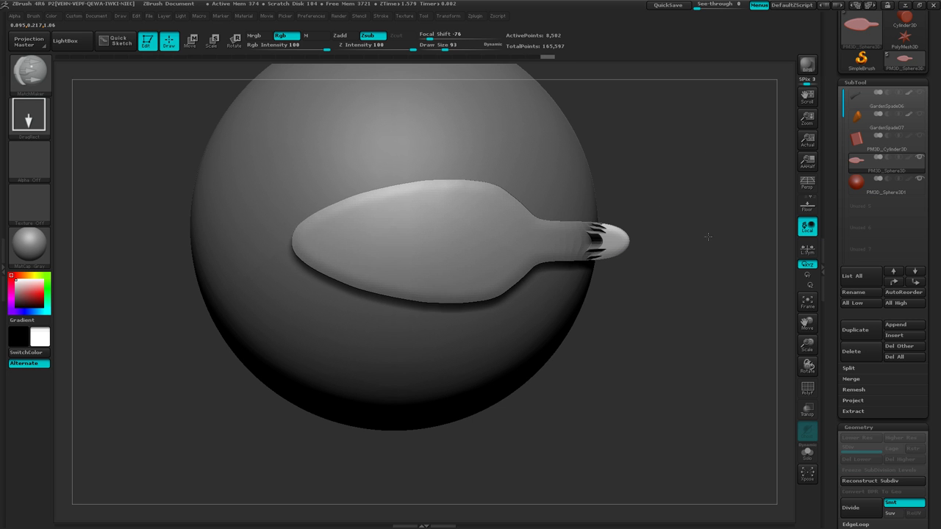
mouse_move(670, 267)
left_mouse_down()
mouse_move(668, 172)
mouse_move(664, 195)
left_mouse_up()
key("ctrl")
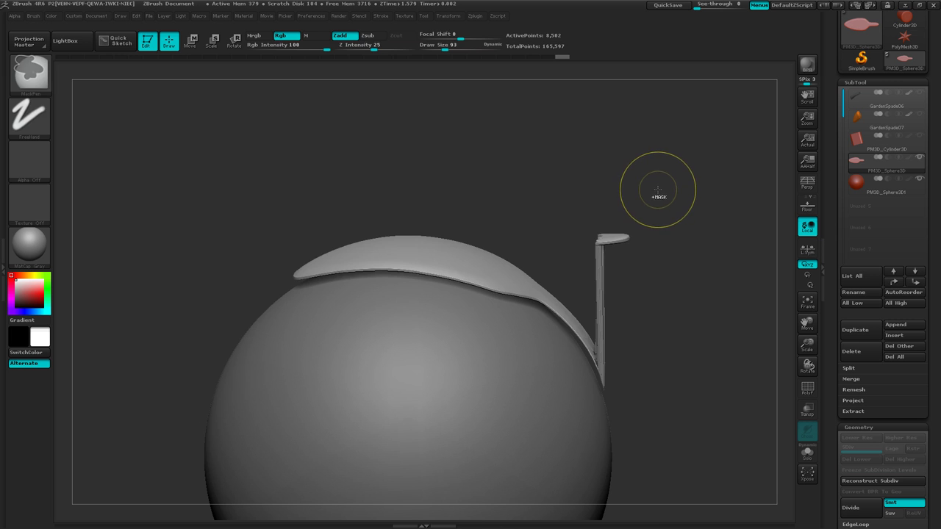
Step: Centre the sphere beneath the blade in the end view and squash its width into a narrow ellipsoid
mouse_move(630, 202)
left_mouse_down()
mouse_move(591, 199)
mouse_move(578, 189)
mouse_move(574, 202)
mouse_move(598, 204)
mouse_move(559, 250)
mouse_move(524, 251)
left_mouse_up()
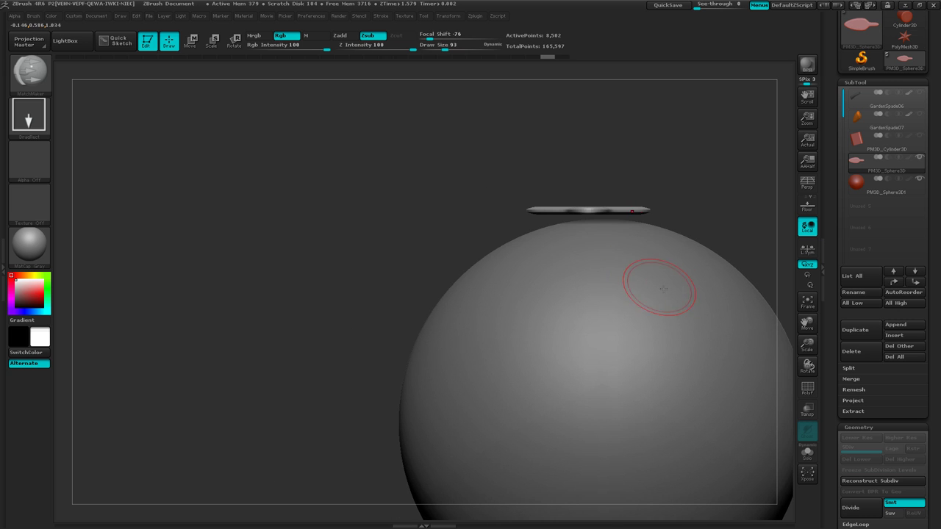
left_click_drag(663, 289, 604, 238)
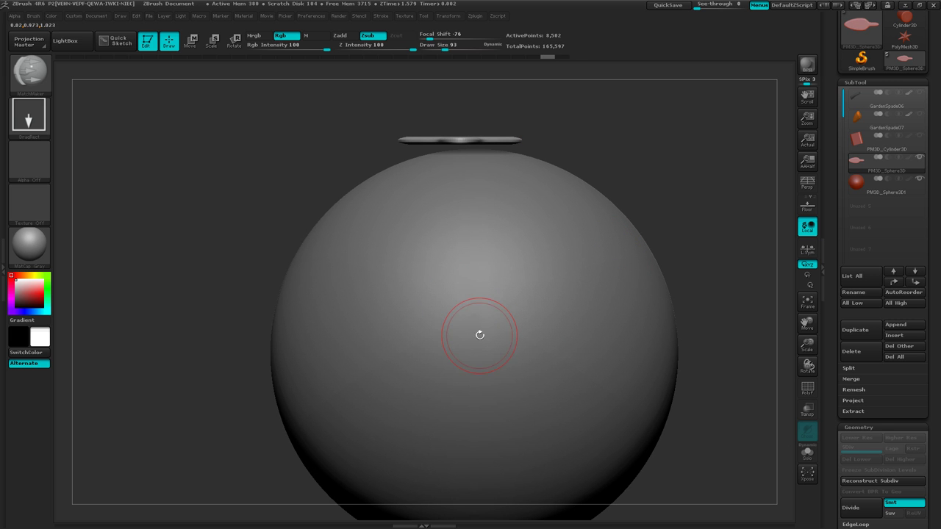
left_click(479, 336, "alt")
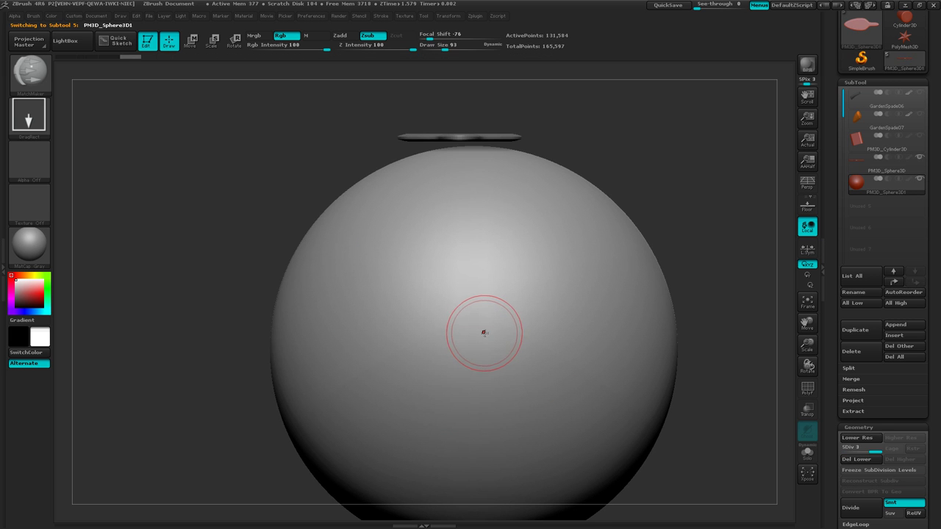
key("w")
left_click_drag(471, 350, 685, 350)
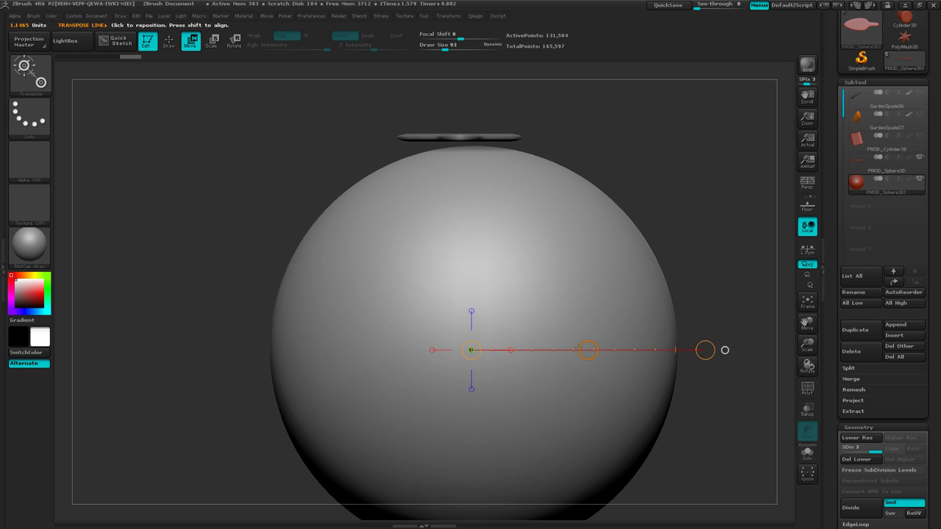
left_click_drag(586, 350, 572, 350)
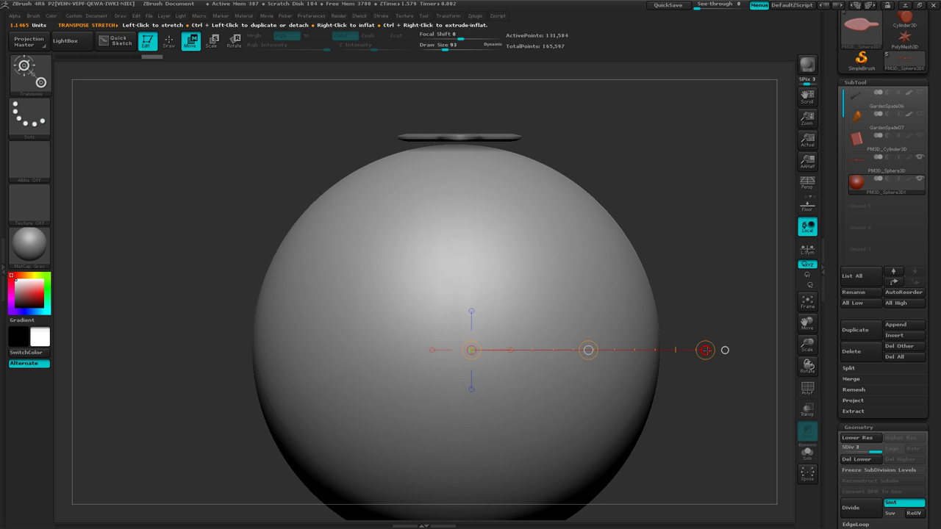
left_click_drag(725, 350, 591, 346)
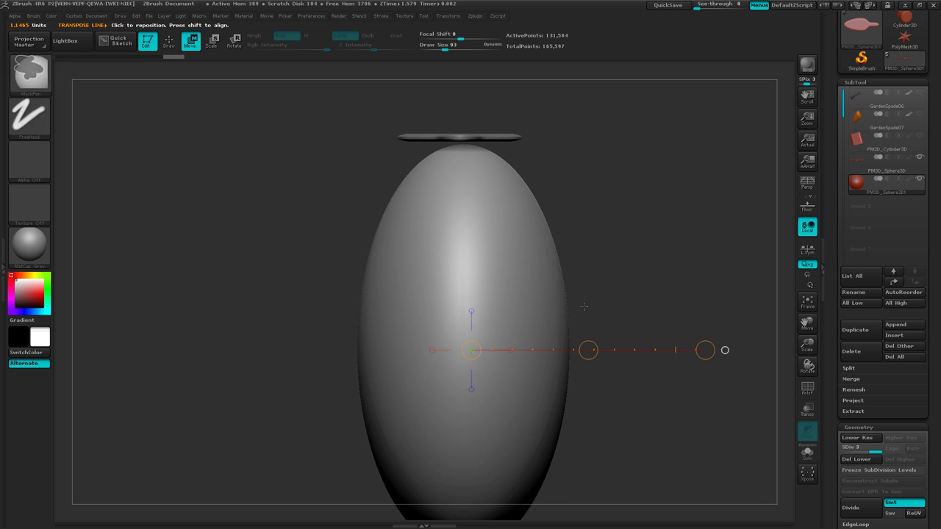
left_click_drag(588, 350, 581, 351)
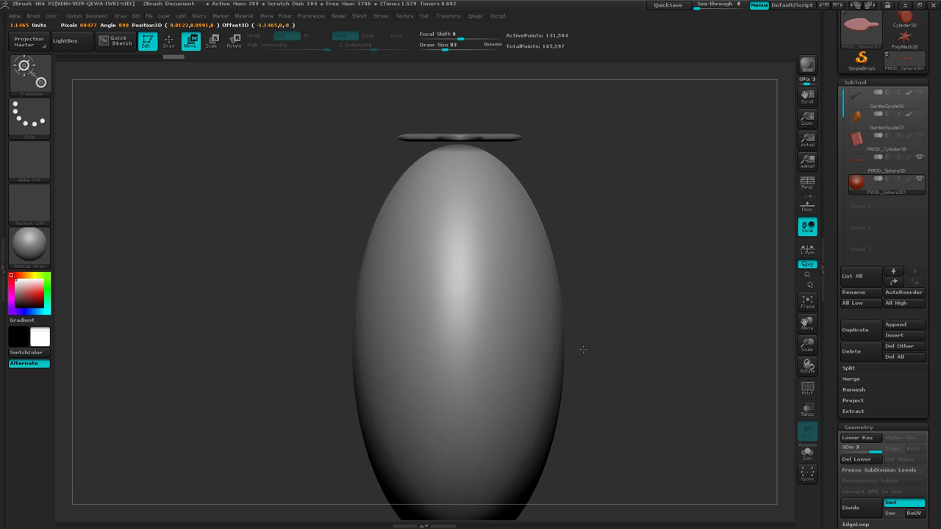
Step: Scale the ellipsoid up uniformly from its centre in the end view
left_click_drag(583, 348, 630, 339)
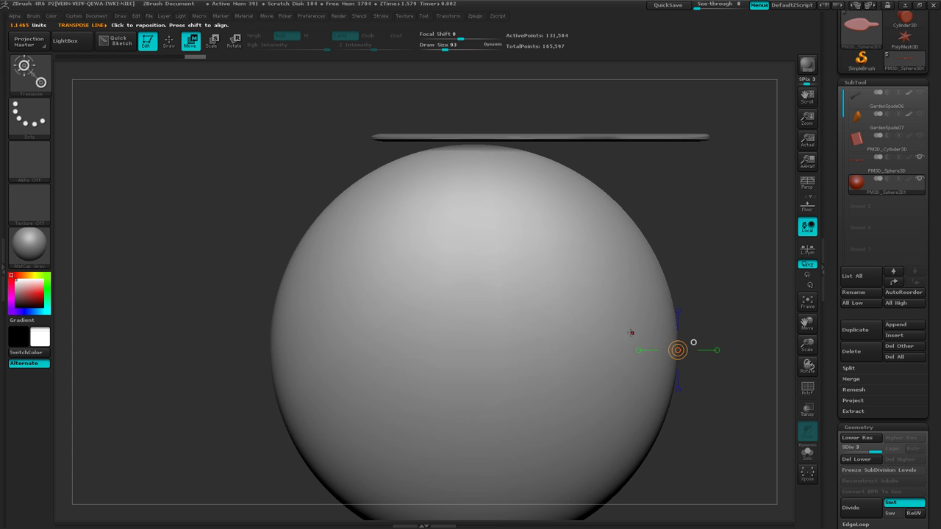
right_click_drag(624, 320, 594, 331)
left_click_drag(517, 331, 531, 333)
left_click(481, 343)
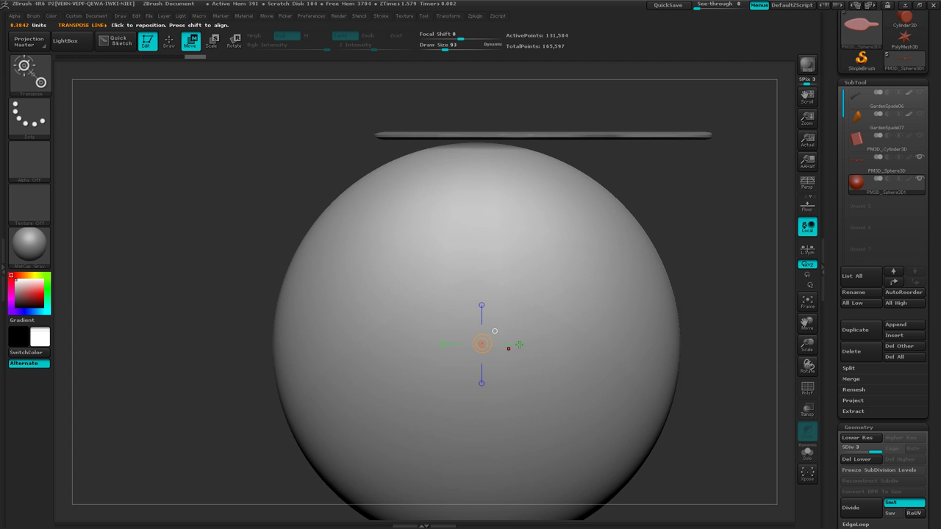
right_click_drag(600, 331, 558, 334, "shift")
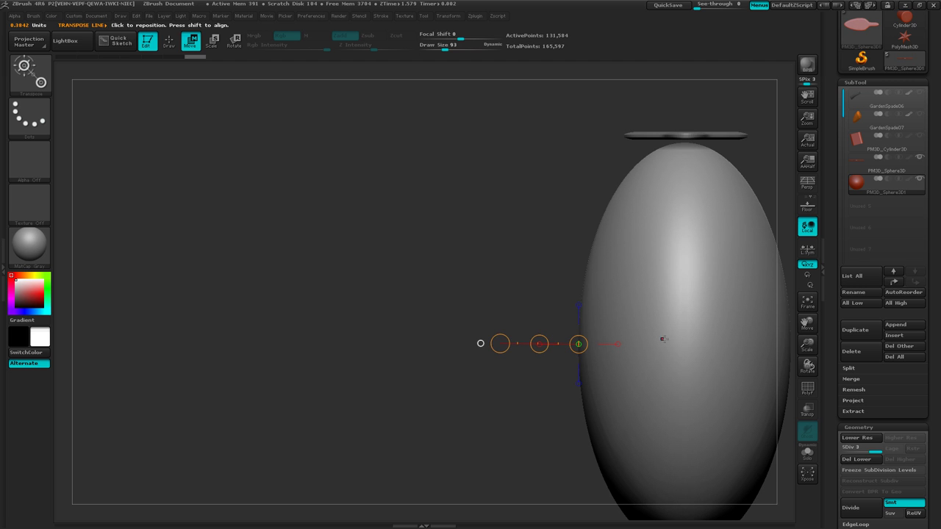
left_click_drag(689, 345, 567, 345)
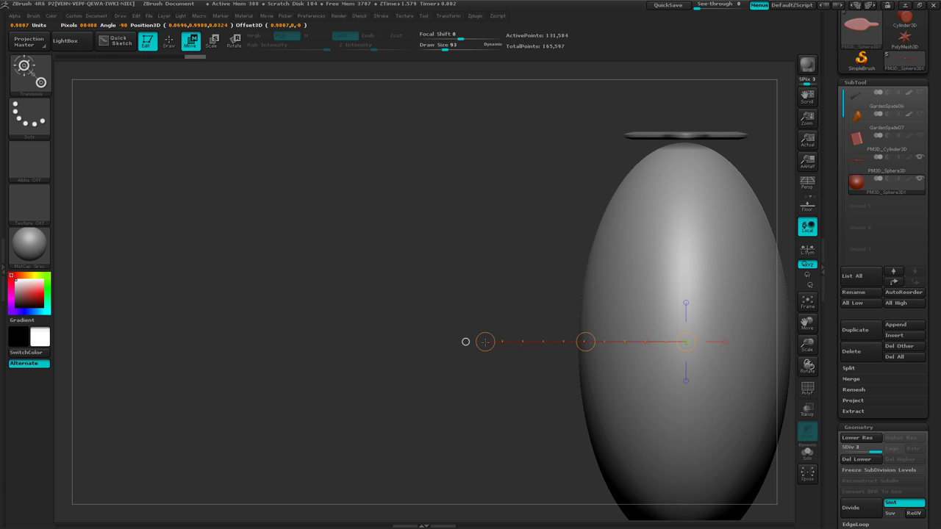
left_click(215, 44)
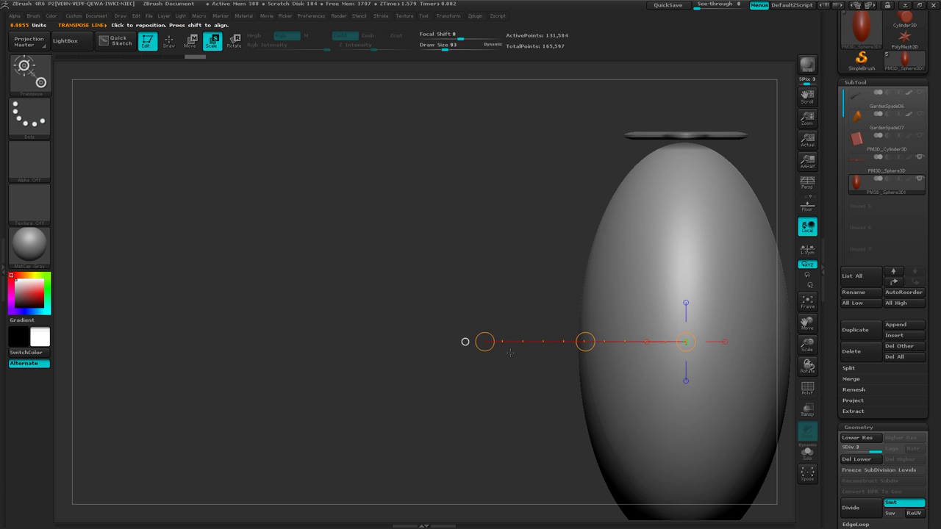
left_click_drag(484, 342, 393, 344)
Step: Move the ellipsoid in the side view until it is centred just beneath the blade's length
right_click_drag(580, 296, 641, 304)
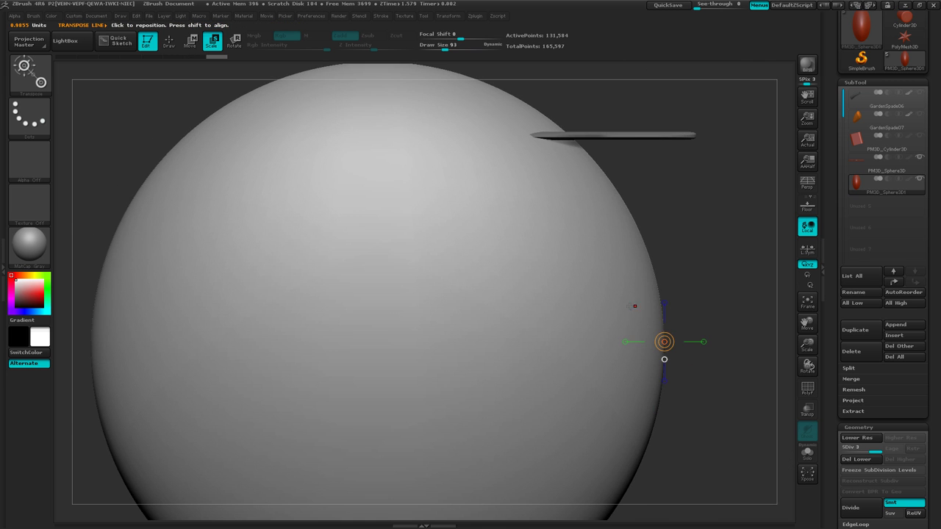
left_click_drag(384, 353, 507, 357, "shift")
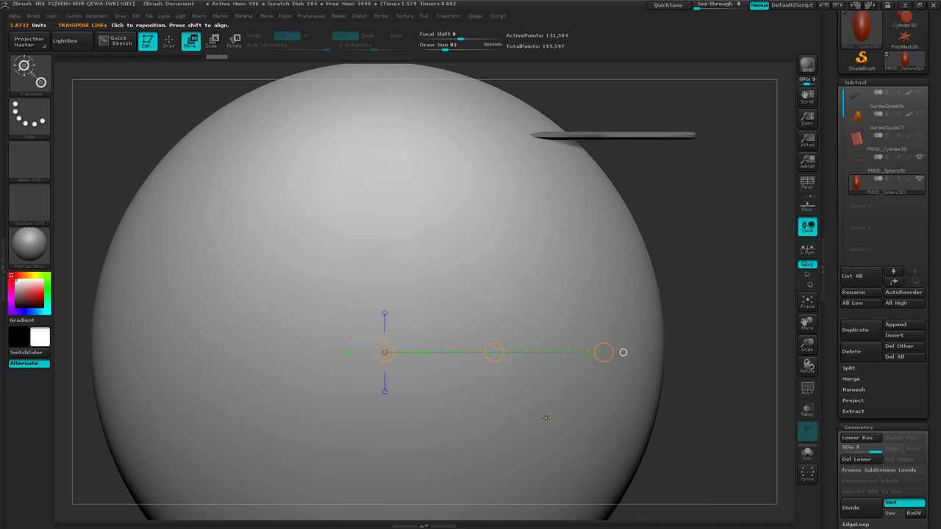
right_click_drag(556, 421, 520, 350, "ctrl")
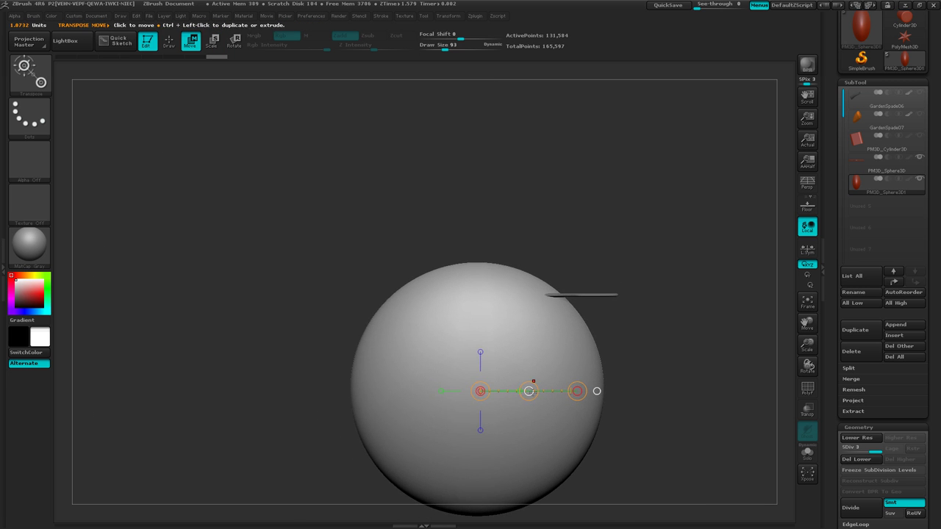
left_click_drag(528, 391, 592, 425)
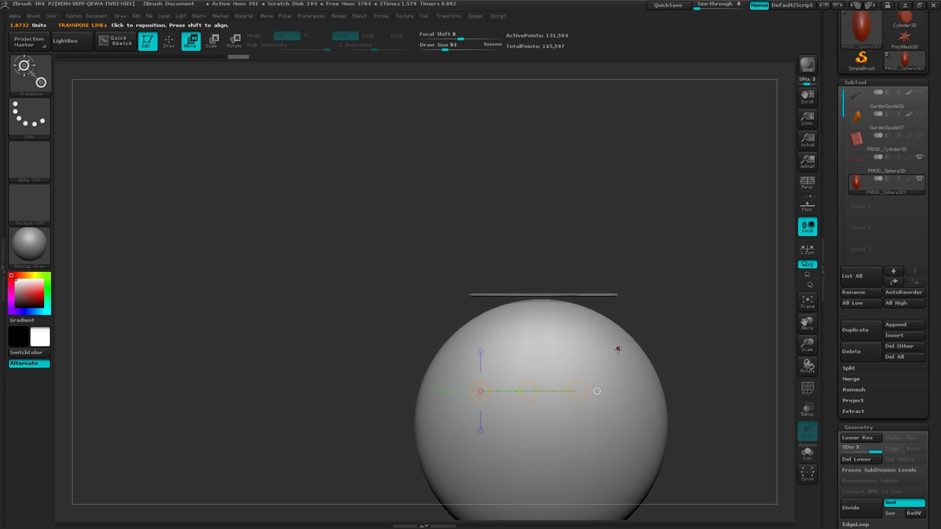
Step: Check the ellipsoid's alignment under the blade, make the blade the active subtool and return to Draw mode with the MatchMaker brush
right_click_drag(618, 350, 569, 360)
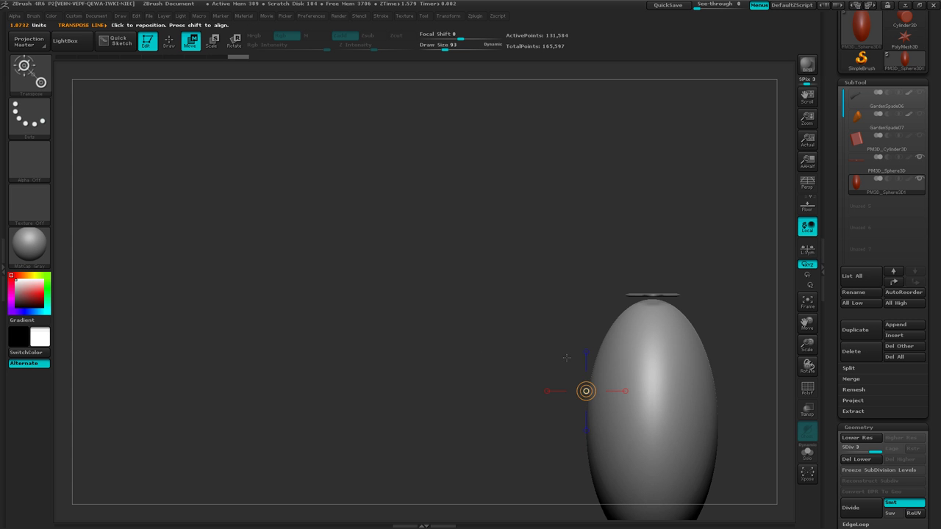
mouse_move(641, 328)
right_mouse_down("ctrl")
mouse_move(735, 426)
mouse_move(728, 405)
mouse_move(646, 364)
mouse_move(609, 455)
right_mouse_up("ctrl")
right_click_drag(646, 377, 489, 421, "alt")
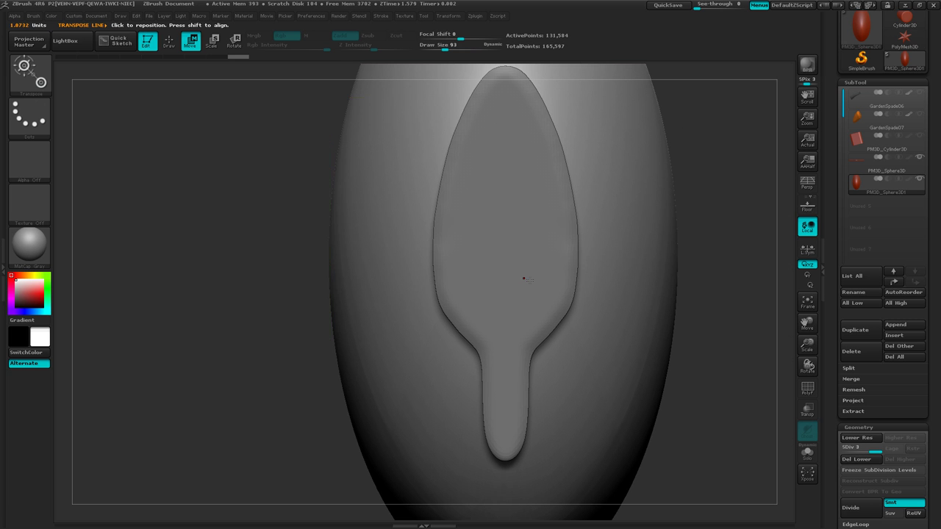
right_click_drag(524, 279, 528, 279, "shift")
key("ctrl+z")
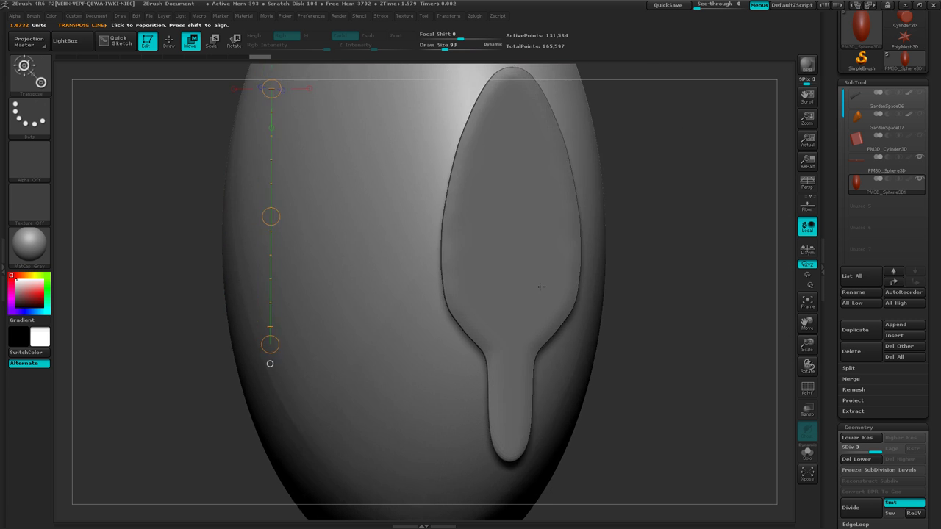
key("ctrl+shift+z")
left_click(533, 289, "alt")
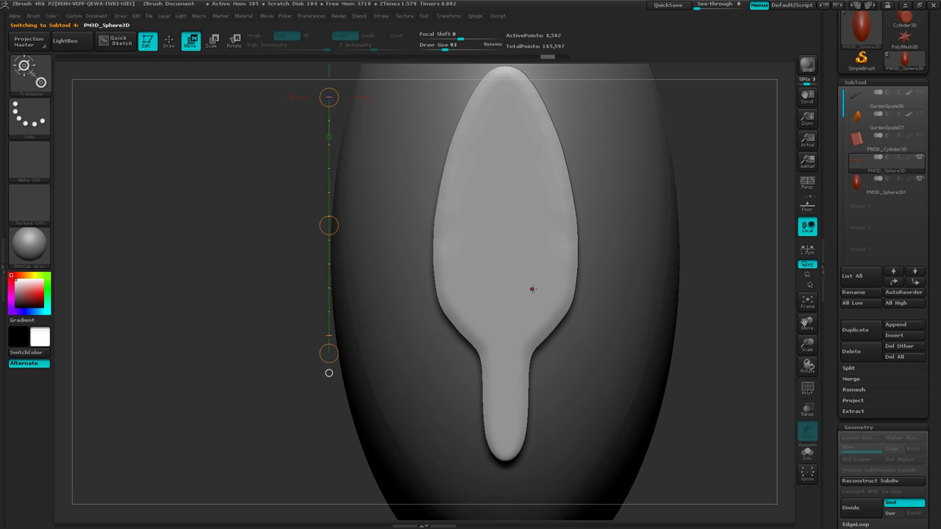
key("q")
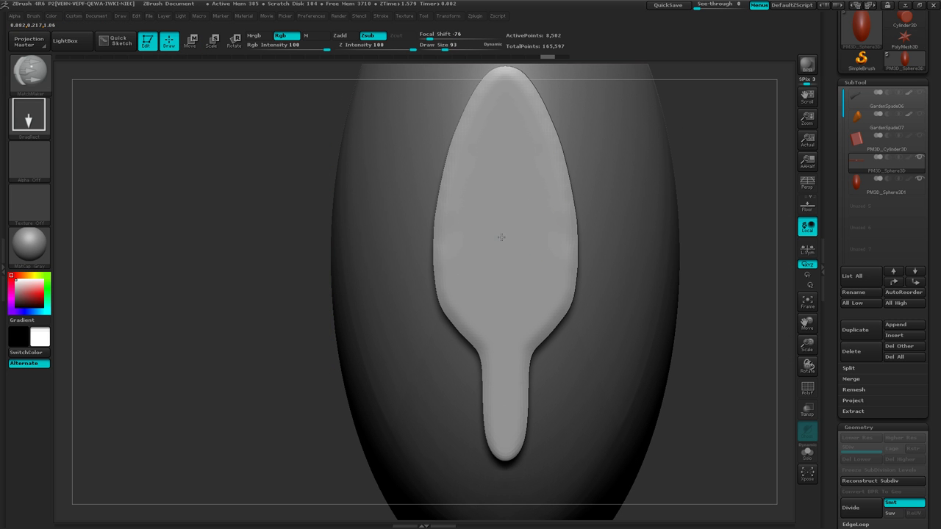
Step: Try to conform the blade to the ellipsoid with a diagonal MatchMaker stroke outward from its middle, and undo it
mouse_move(501, 237)
left_mouse_down()
mouse_move(683, 323)
mouse_move(694, 361)
left_mouse_up()
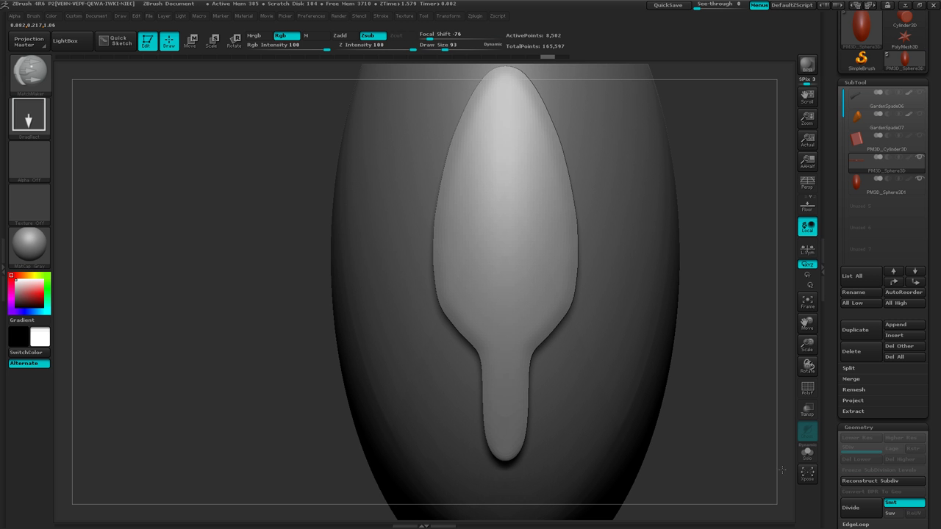
left_click_drag(695, 389, 666, 429)
left_click_drag(609, 362, 615, 496)
key("ctrl+z")
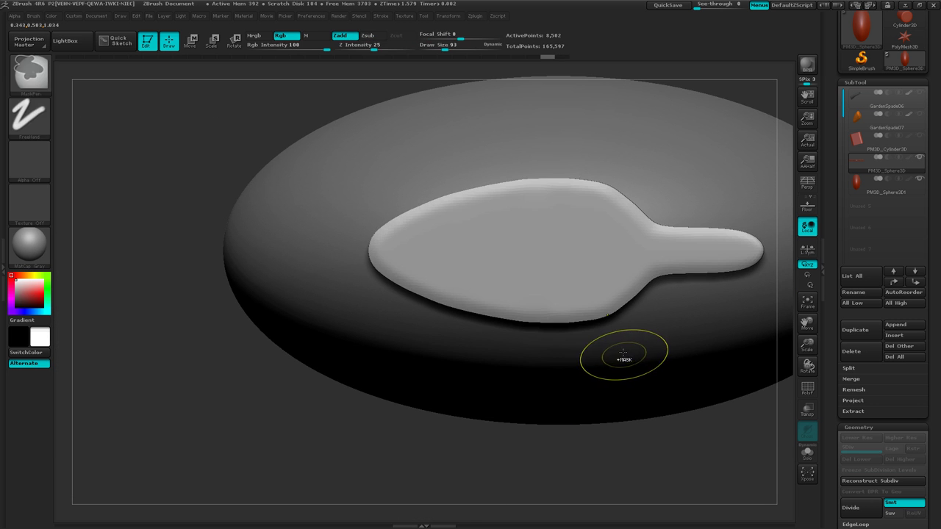
Step: Conform the whole blade to the ellipsoid with a MatchMaker stroke from its middle outward past the stem's tip
mouse_move(660, 312)
right_mouse_down("alt")
mouse_move(496, 384)
mouse_move(485, 346)
right_mouse_up("alt")
right_click_drag(560, 355, 518, 357, "ctrl")
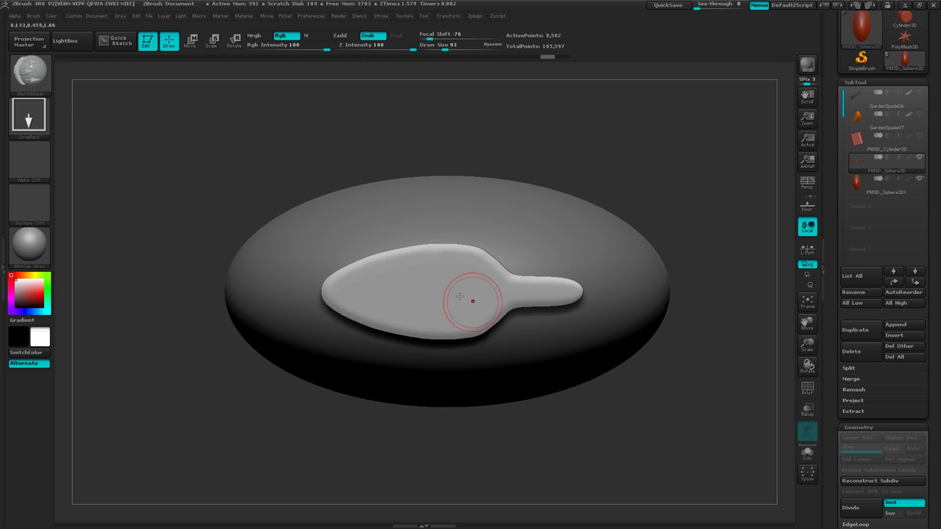
left_click_drag(437, 292, 550, 296)
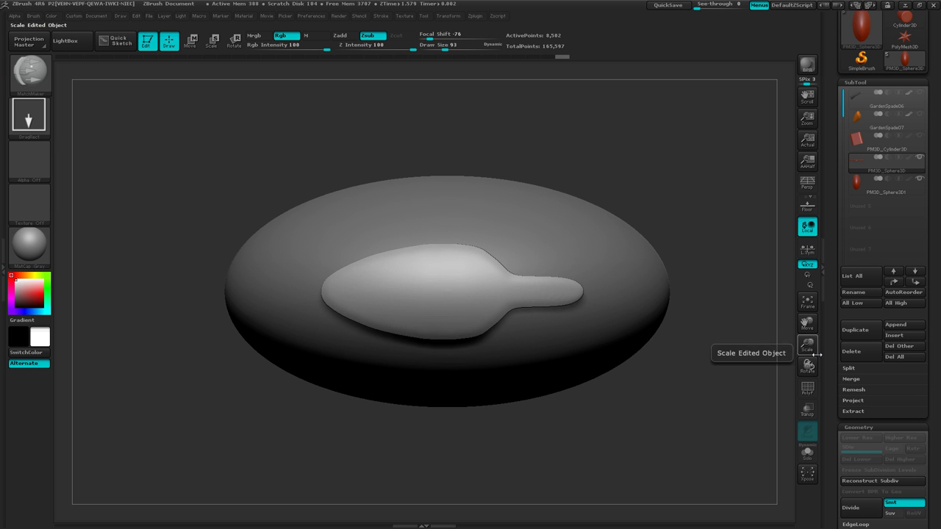
mouse_move(569, 404)
left_mouse_down()
mouse_move(552, 346)
mouse_move(571, 397)
mouse_move(568, 422)
mouse_move(557, 404)
left_mouse_up()
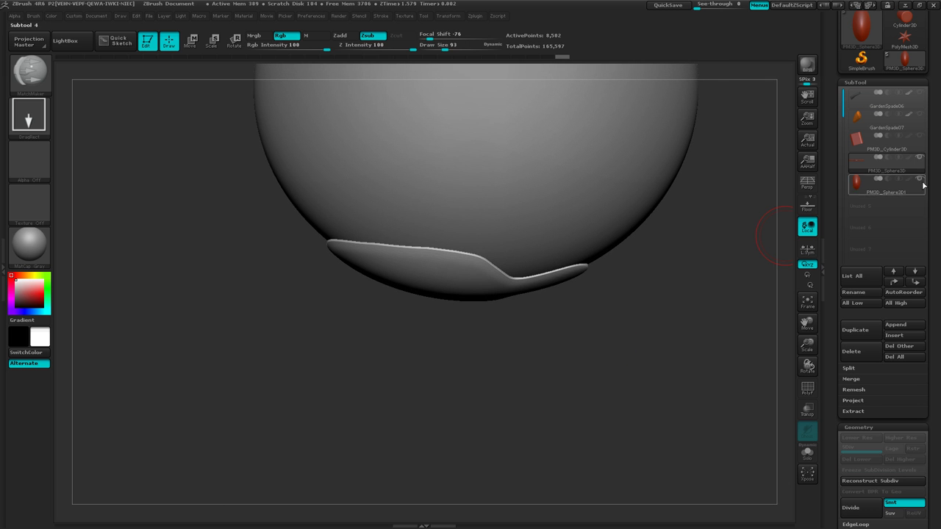
Step: Hide the ellipsoid subtool and inspect the curved blade up close
left_click(883, 164)
left_click(919, 178)
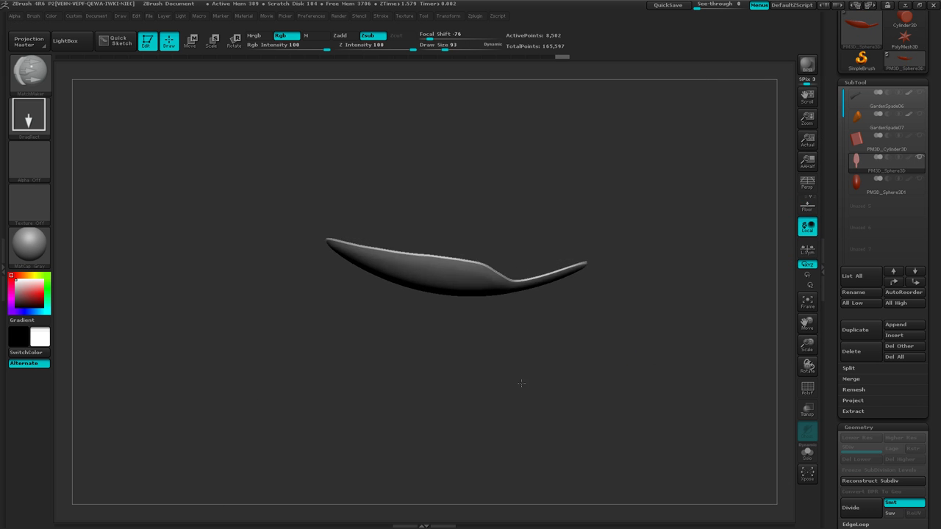
left_click_drag(521, 383, 540, 434)
mouse_move(530, 316)
right_mouse_down("ctrl")
mouse_move(702, 326)
mouse_move(614, 344)
right_mouse_up("ctrl")
mouse_move(611, 340)
left_mouse_down()
mouse_move(593, 340)
mouse_move(597, 325)
mouse_move(608, 343)
mouse_move(602, 371)
left_mouse_up()
mouse_move(603, 370)
right_mouse_down("ctrl")
mouse_move(577, 346)
mouse_move(621, 354)
right_mouse_up("ctrl")
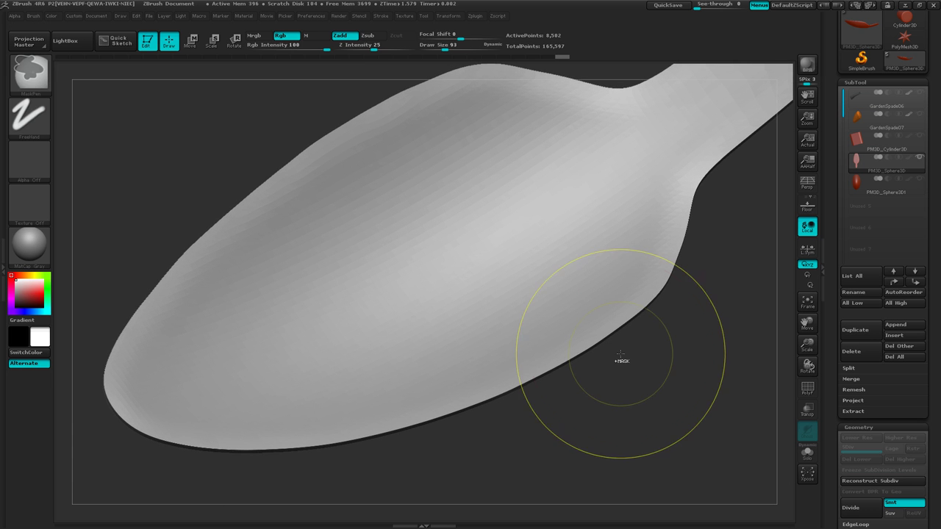
Step: Subdivide the curved blade to subdivision level 2
key("alt")
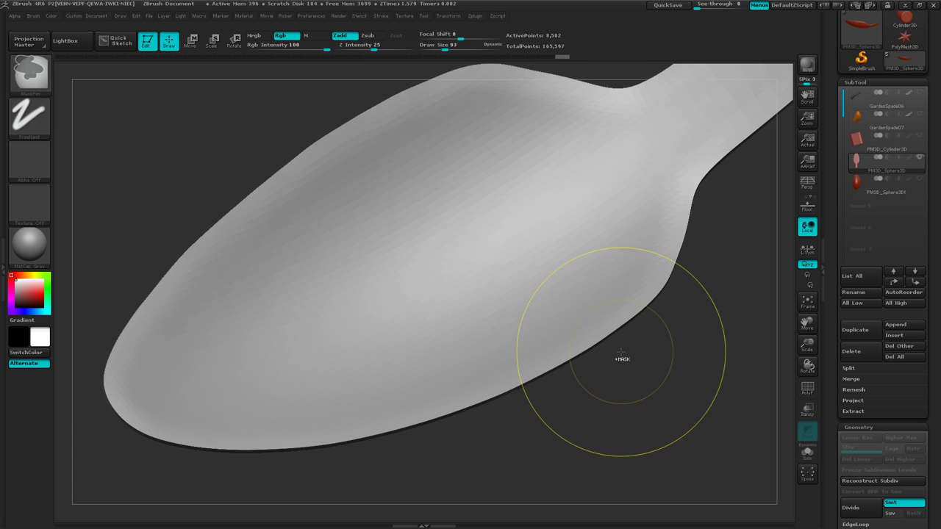
key("ctrl+d")
left_click_drag(626, 341, 448, 338, "alt")
mouse_move(448, 338)
right_mouse_down("ctrl")
mouse_move(497, 336)
mouse_move(505, 311)
mouse_move(529, 324)
mouse_move(480, 296)
mouse_move(491, 308)
right_mouse_up("ctrl")
mouse_move(536, 263)
right_mouse_down()
mouse_move(538, 283)
mouse_move(556, 246)
mouse_move(555, 267)
mouse_move(479, 269)
right_mouse_up()
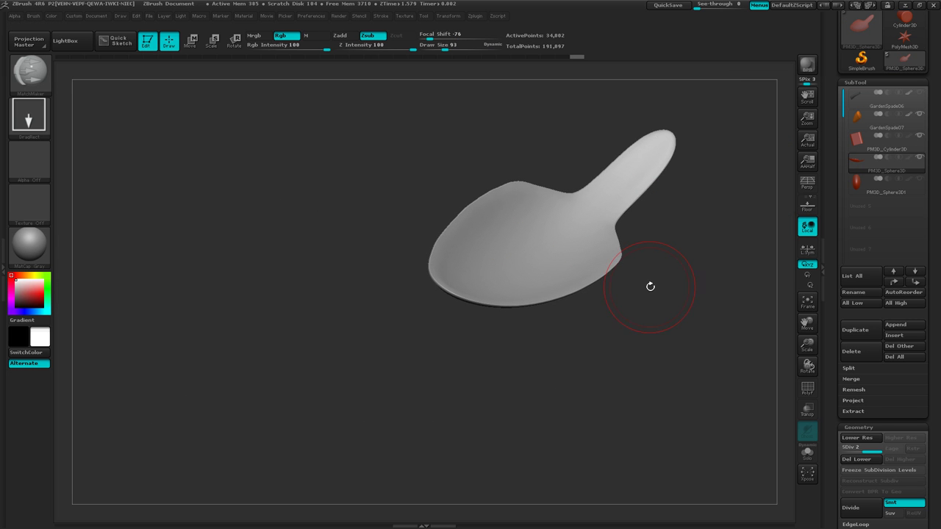
Step: Show the GardenSpade06 handle subtool and orbit to compare the blade with the handle parts
right_click_drag(671, 287, 535, 265, "alt")
right_click_drag(639, 294, 527, 315, "ctrl")
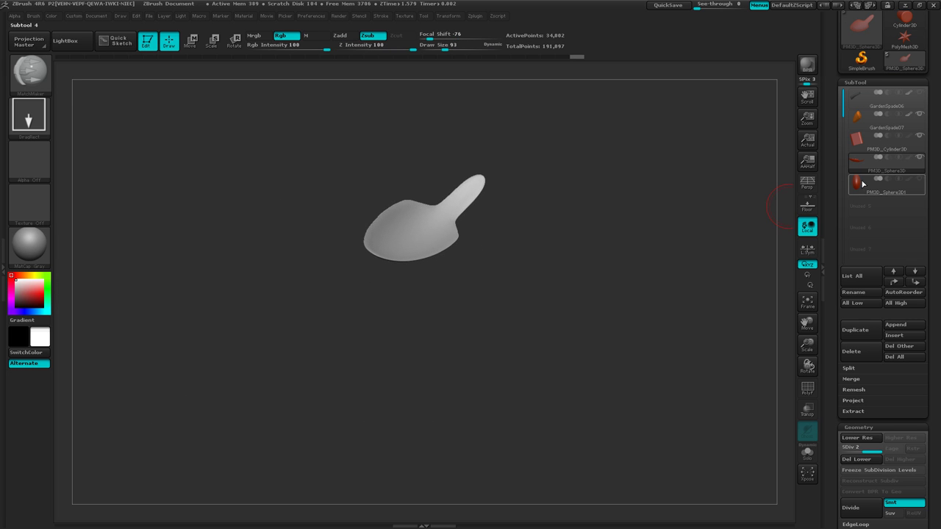
mouse_move(699, 239)
right_mouse_down()
mouse_move(624, 277)
mouse_move(623, 297)
mouse_move(644, 300)
right_mouse_up()
left_click_drag(644, 300, 661, 287)
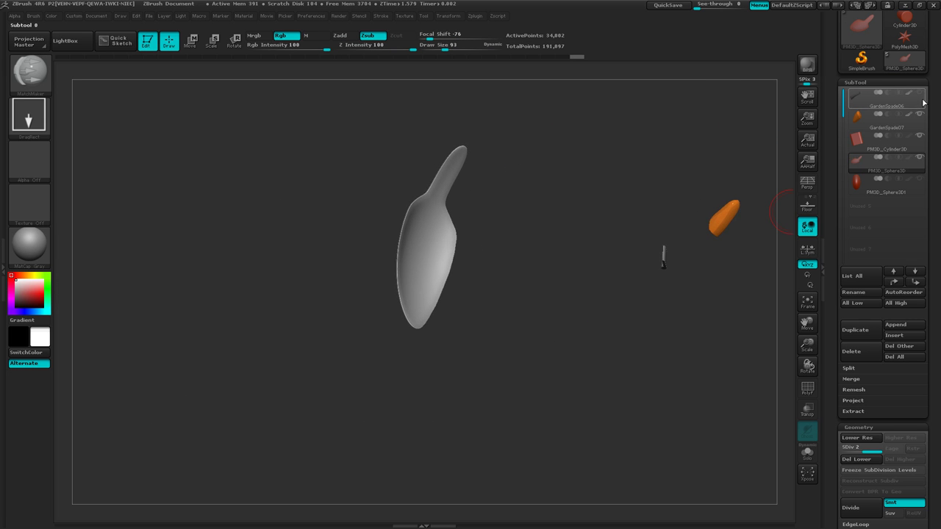
mouse_move(557, 284)
left_mouse_down()
mouse_move(520, 268)
mouse_move(505, 281)
left_mouse_up()
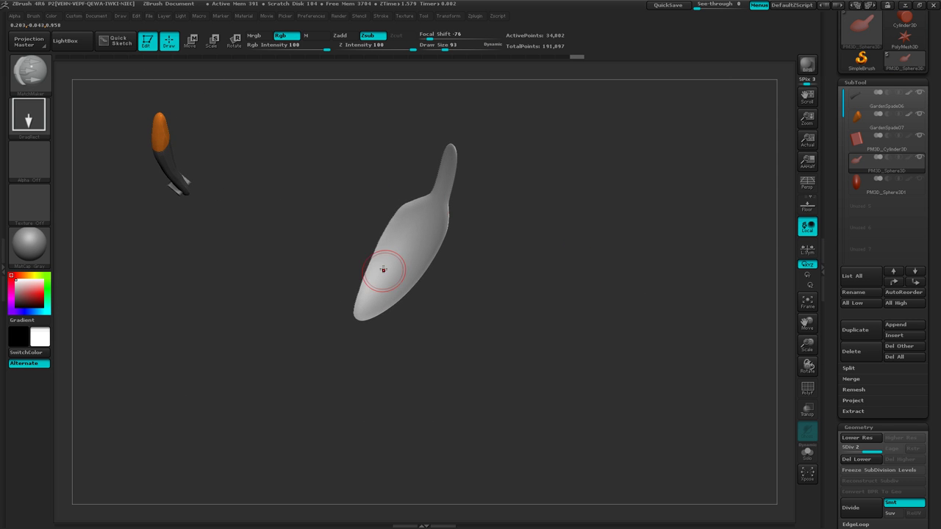
Step: Scale the blade down uniformly towards the handle's proportions
left_click(212, 41)
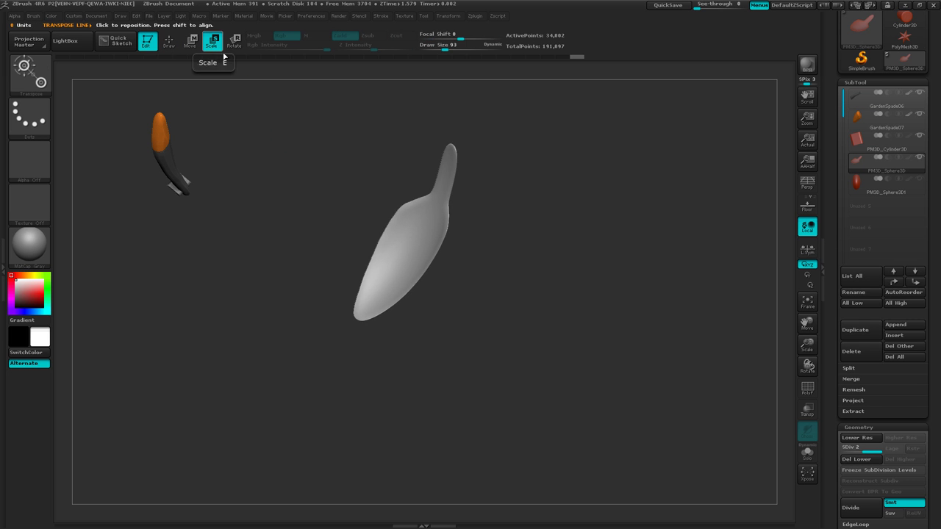
left_click(375, 228)
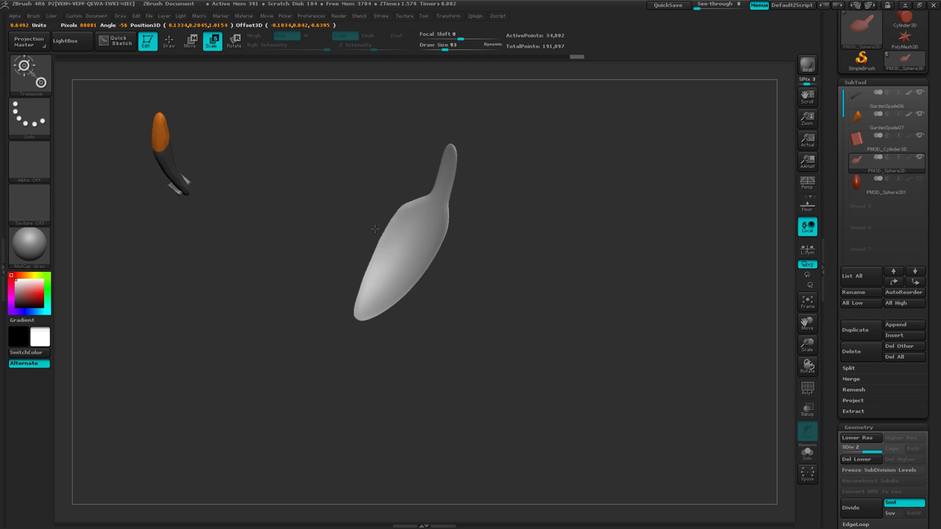
left_click_drag(470, 294, 526, 354)
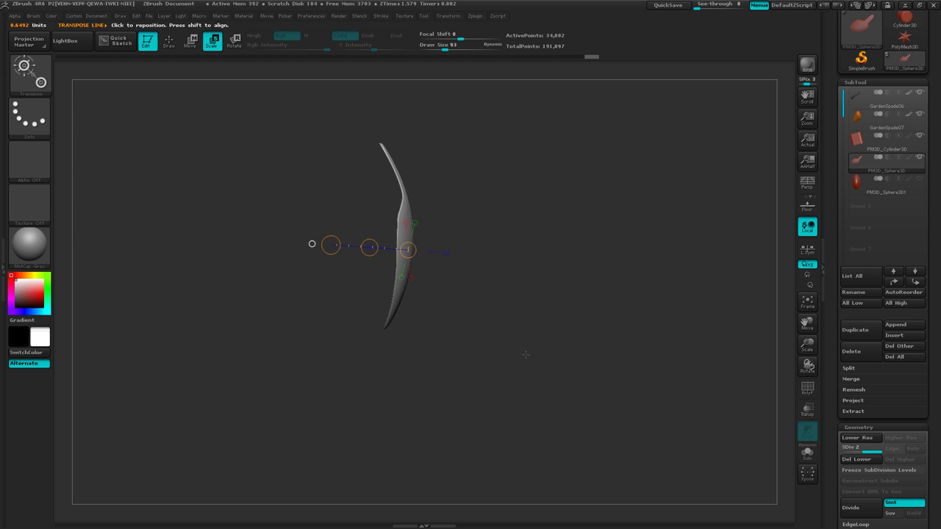
left_click_drag(331, 246, 338, 248)
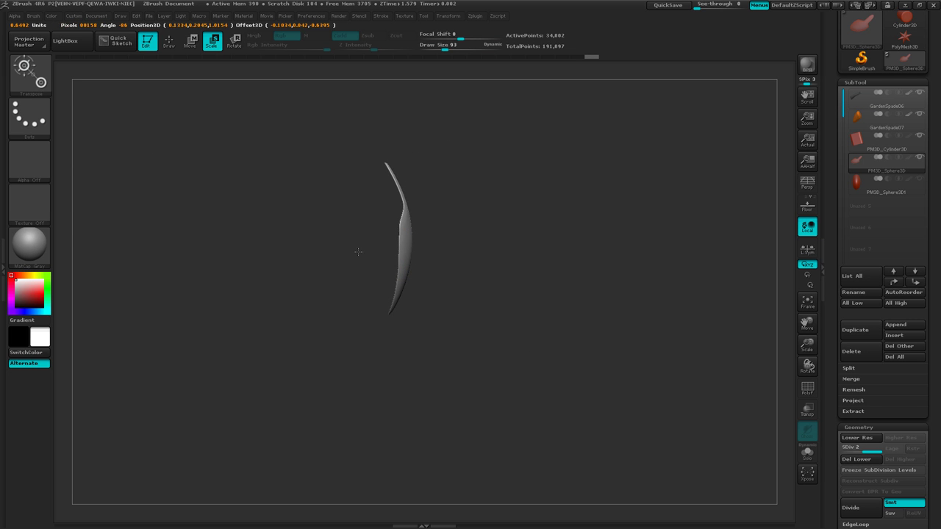
left_click_drag(408, 250, 331, 243)
mouse_move(185, 228)
left_mouse_down()
mouse_move(167, 230)
mouse_move(180, 239)
left_mouse_up()
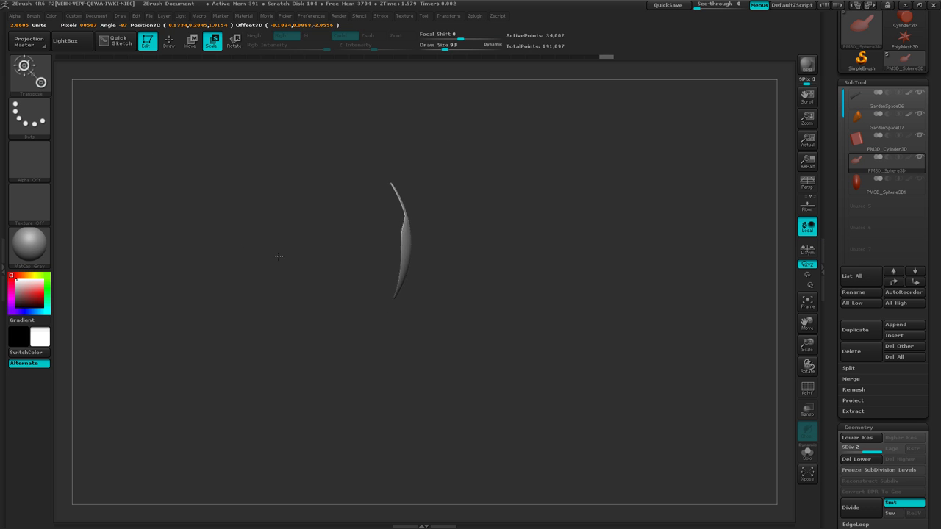
Step: Turn to the side view of blade and handle and fine-tune the blade's uniform scale against the handle
left_click_drag(369, 268, 346, 349)
left_click_drag(299, 370, 420, 356)
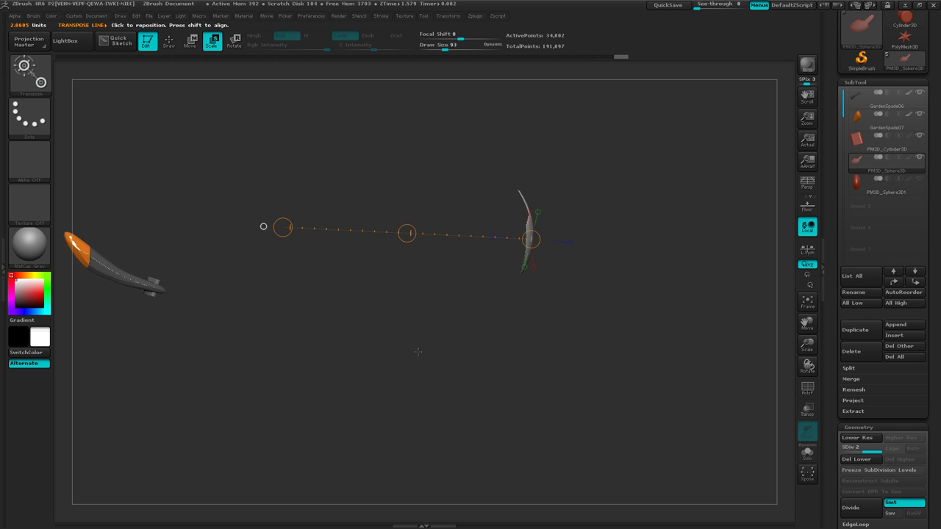
left_click_drag(283, 227, 249, 227)
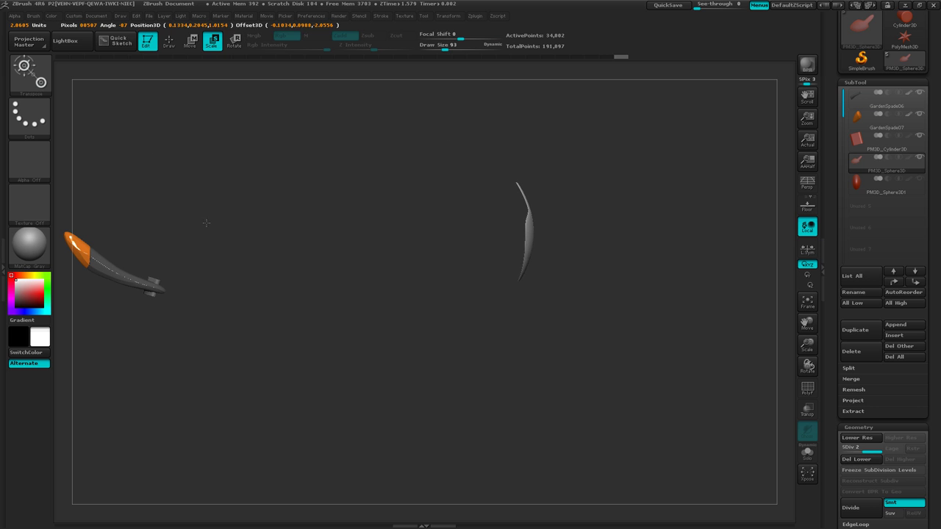
left_click_drag(176, 218, 278, 191)
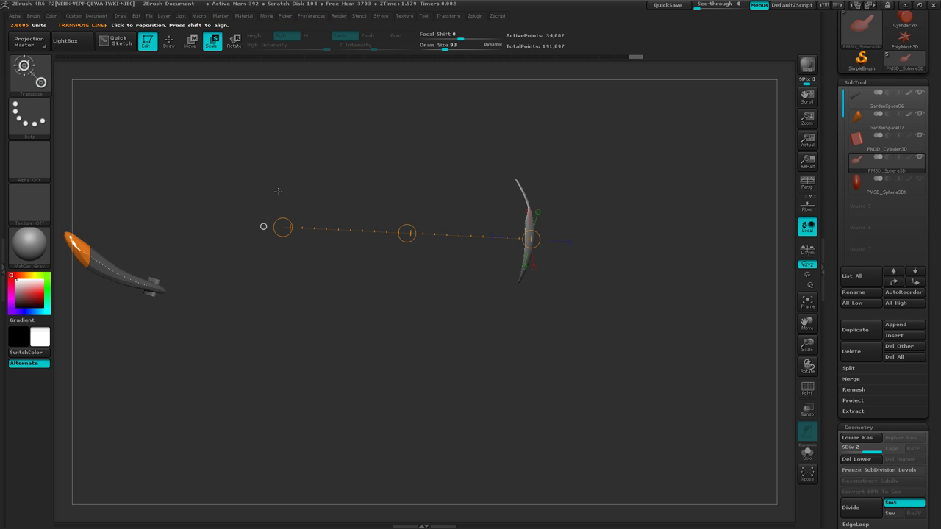
Step: Move the blade so that its stem's tip meets the lower end of the handle
left_click(190, 40)
left_click_drag(264, 227, 61, 346)
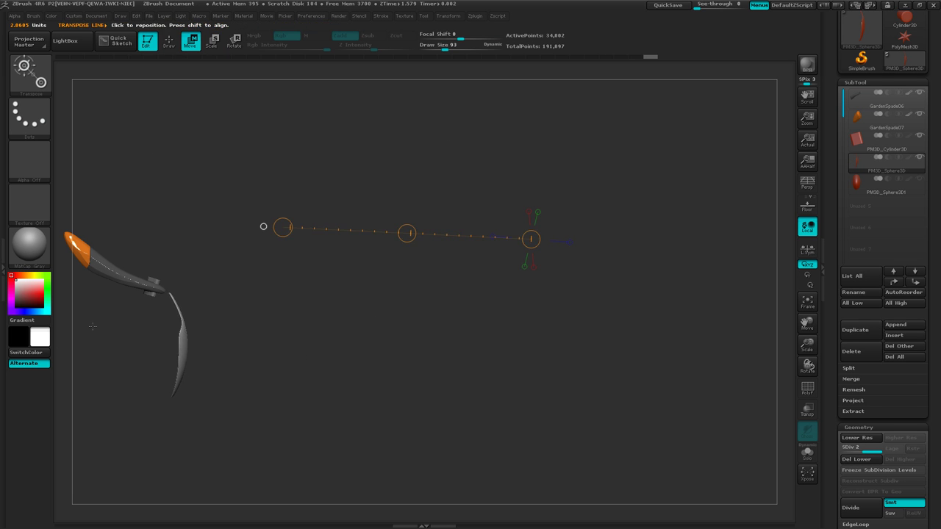
Step: Rotate the blade about its stem tip in the side view to align the stem with the handle
left_click_drag(174, 298, 174, 241)
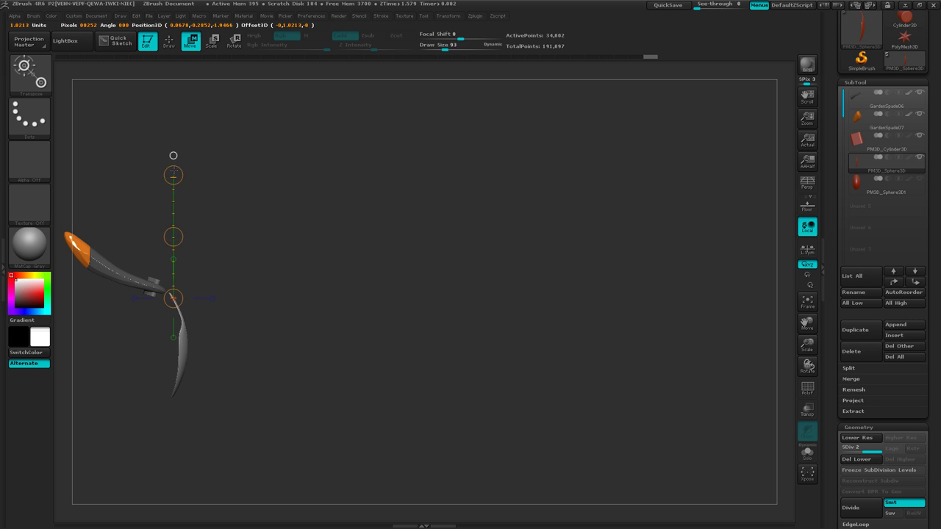
left_click_drag(166, 138, 110, 221)
mouse_move(228, 258)
left_mouse_down()
mouse_move(301, 211)
mouse_move(311, 159)
mouse_move(299, 189)
left_mouse_up()
mouse_move(338, 198)
right_mouse_down("ctrl")
mouse_move(496, 239)
mouse_move(559, 238)
mouse_move(506, 231)
right_mouse_up("ctrl")
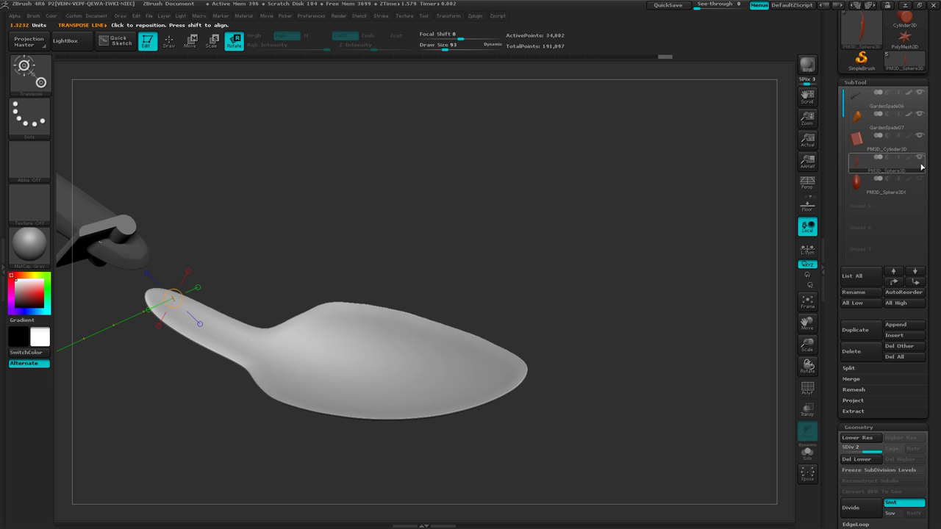
Step: Hide the PM3D_Cylinder3D subtool and move the blade so its stem sits in the notched end of the handle
left_click(922, 138)
left_click_drag(427, 238, 399, 270)
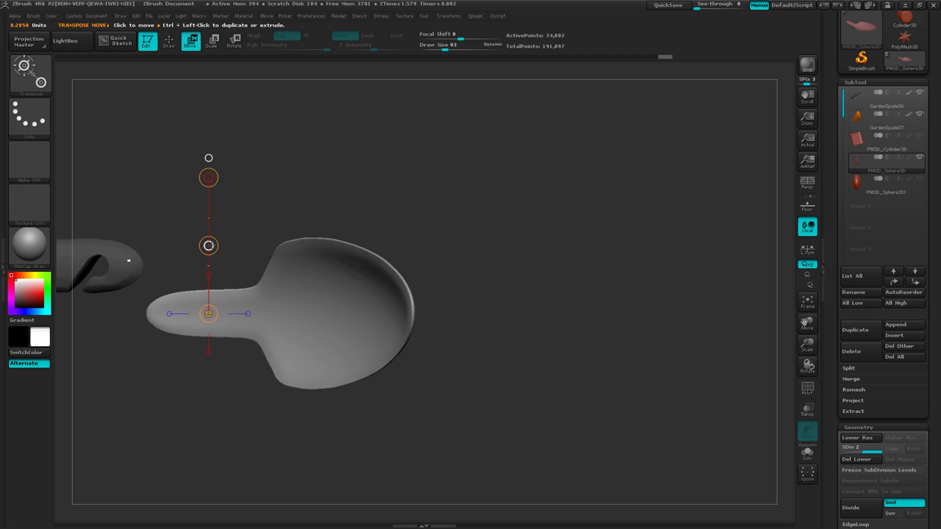
left_click_drag(209, 157, 234, 233)
left_click_drag(209, 313, 186, 447)
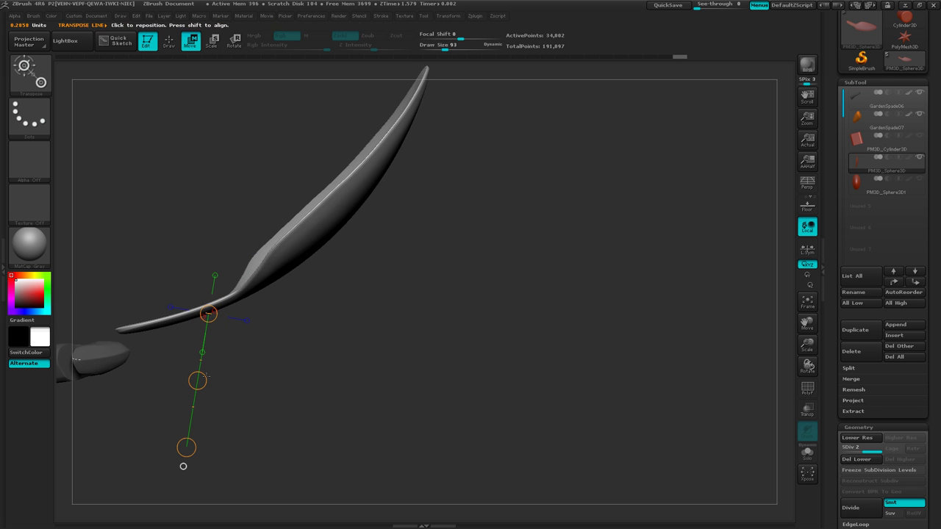
left_click_drag(212, 346, 603, 302, "shift")
left_click_drag(573, 327, 529, 329)
right_click_drag(530, 328, 455, 338)
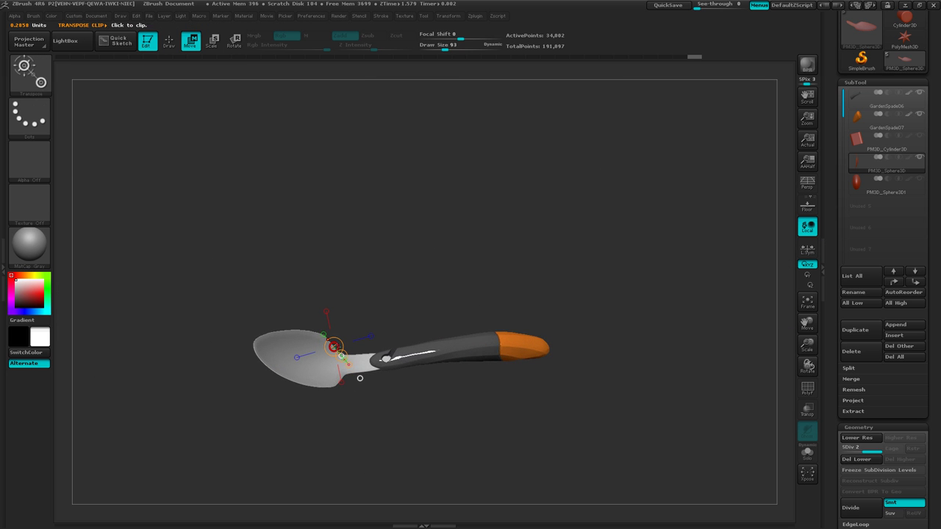
left_click_drag(455, 336, 334, 236)
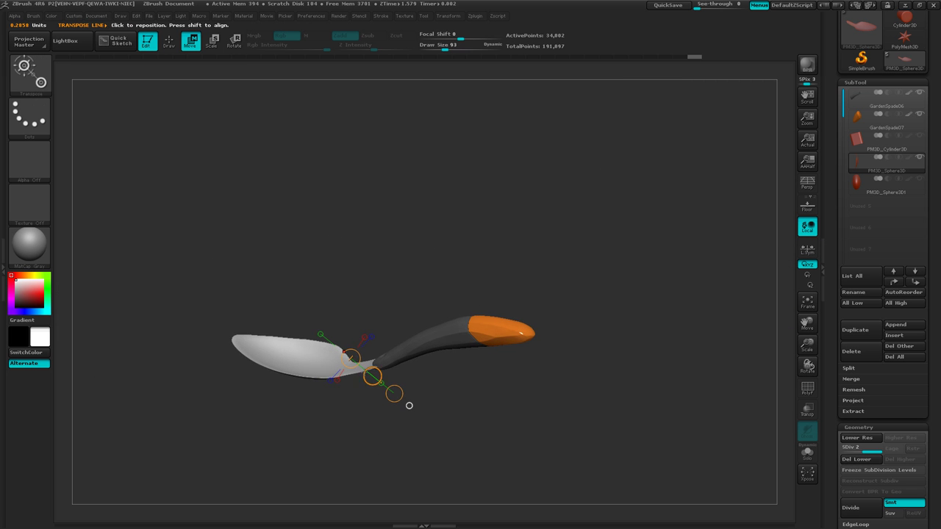
Step: Move the blade away from the notched end, over to the orange end of the handle
mouse_move(373, 364)
left_mouse_down()
mouse_move(368, 330)
mouse_move(392, 274)
mouse_move(370, 313)
mouse_move(378, 376)
left_mouse_up()
left_click_drag(450, 277, 459, 278)
left_click(406, 320)
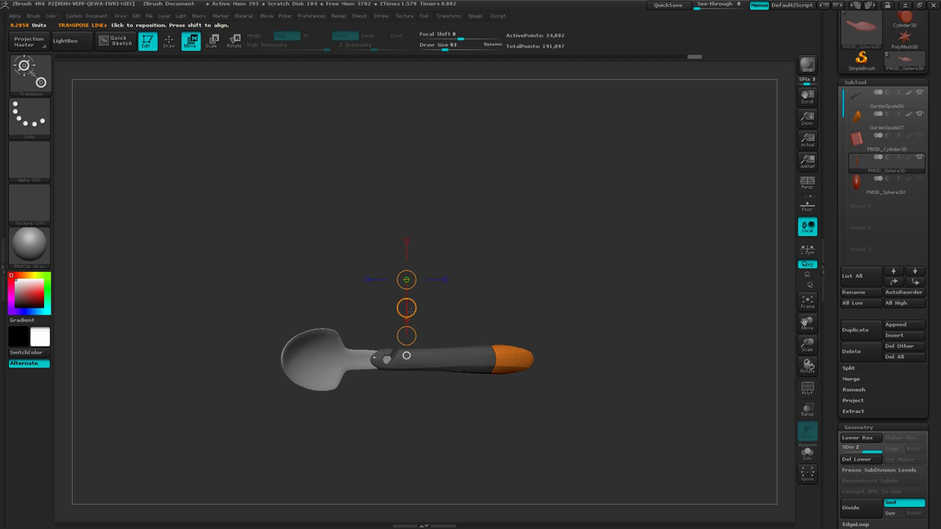
left_click_drag(408, 308, 589, 208)
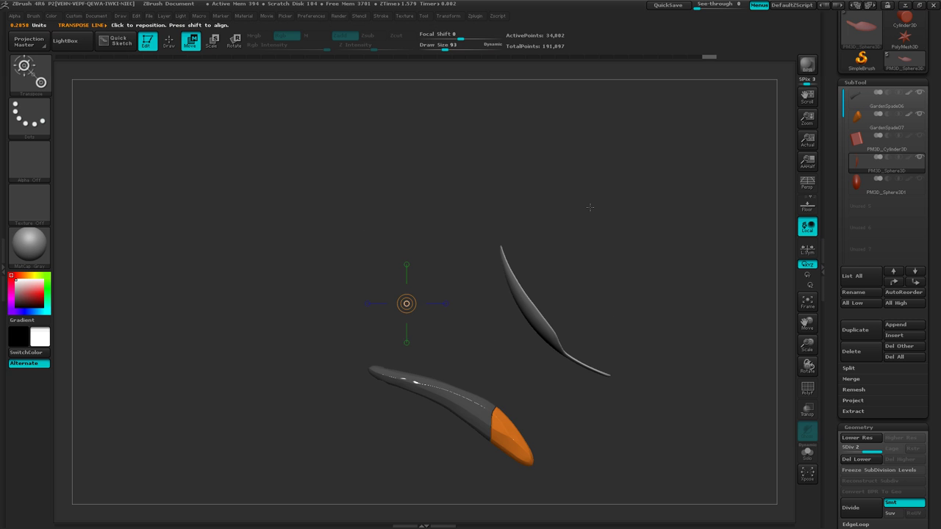
Step: Rotate the blade half a turn in the side view so that its stem points towards the orange end of the handle
left_click_drag(592, 366, 732, 428)
left_click_drag(631, 422, 508, 376, "alt")
mouse_move(555, 409)
left_mouse_down()
mouse_move(564, 378)
mouse_move(548, 404)
left_mouse_up()
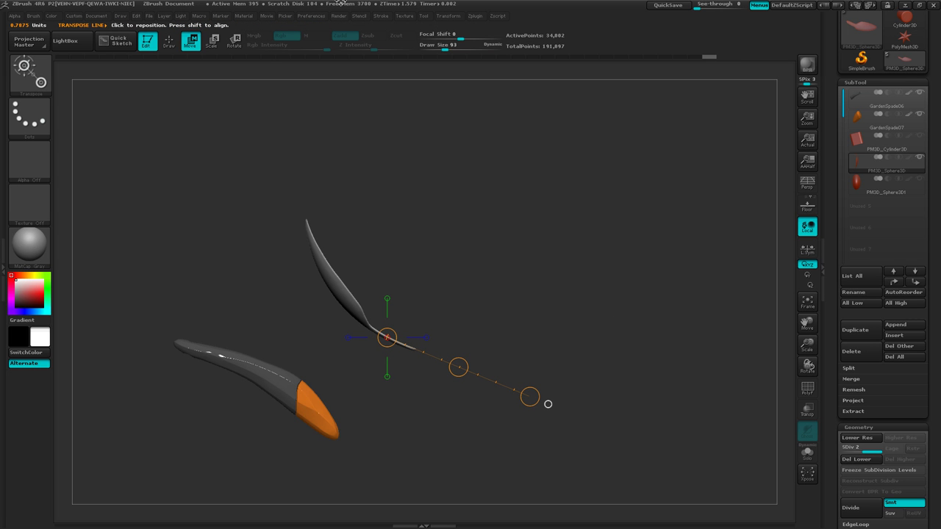
key("r")
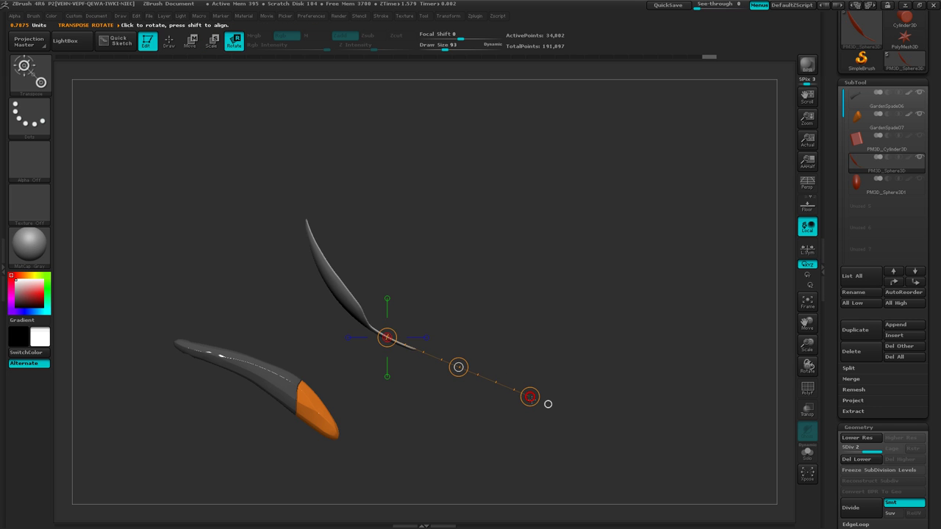
left_click_drag(547, 404, 271, 290)
Step: Flip the blade half a turn about its lengthwise axis so that it curves upward instead of downward
left_click_drag(366, 310, 395, 461)
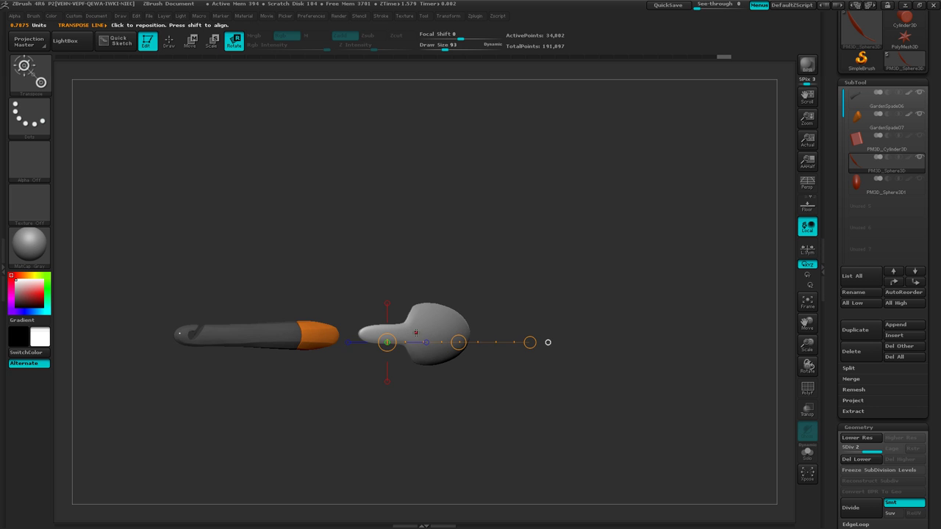
mouse_move(418, 333)
left_mouse_down()
mouse_move(405, 195)
mouse_move(418, 185)
left_mouse_up()
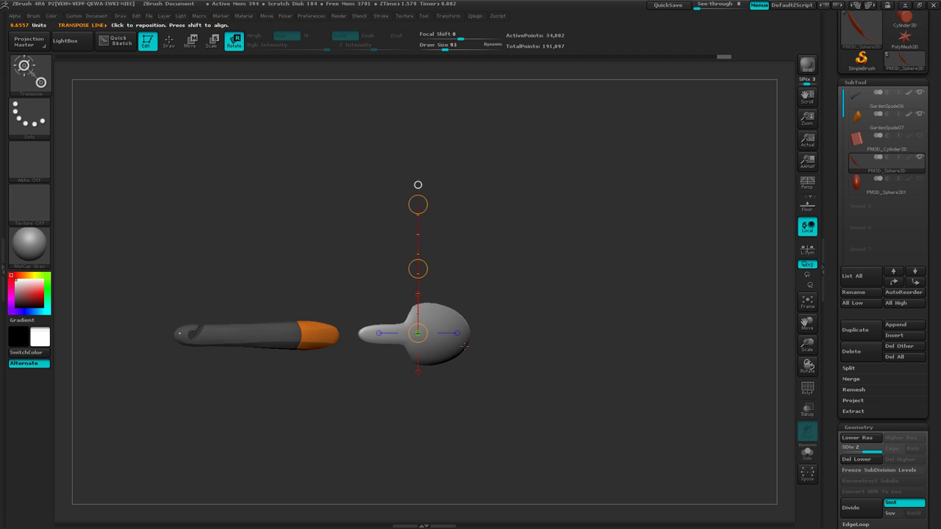
left_click(457, 334)
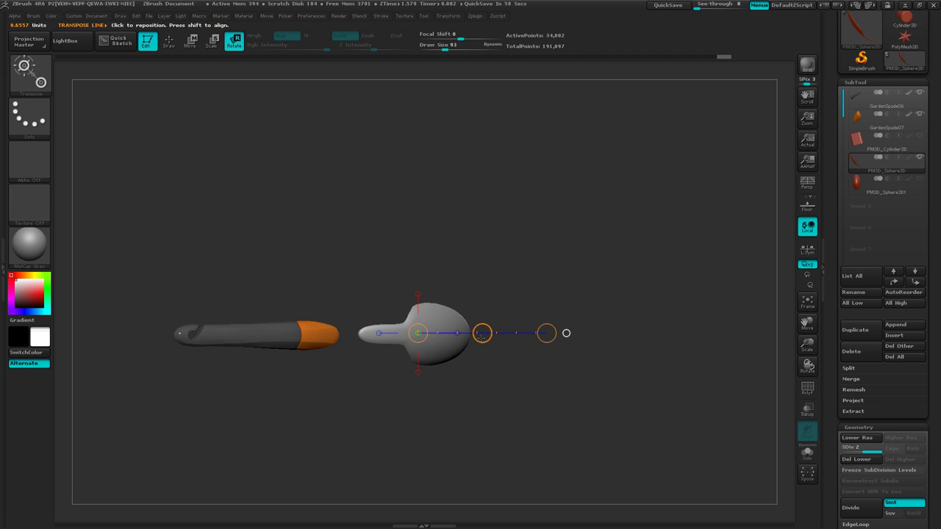
left_click_drag(479, 333, 904, 373)
left_click_drag(493, 315, 445, 307)
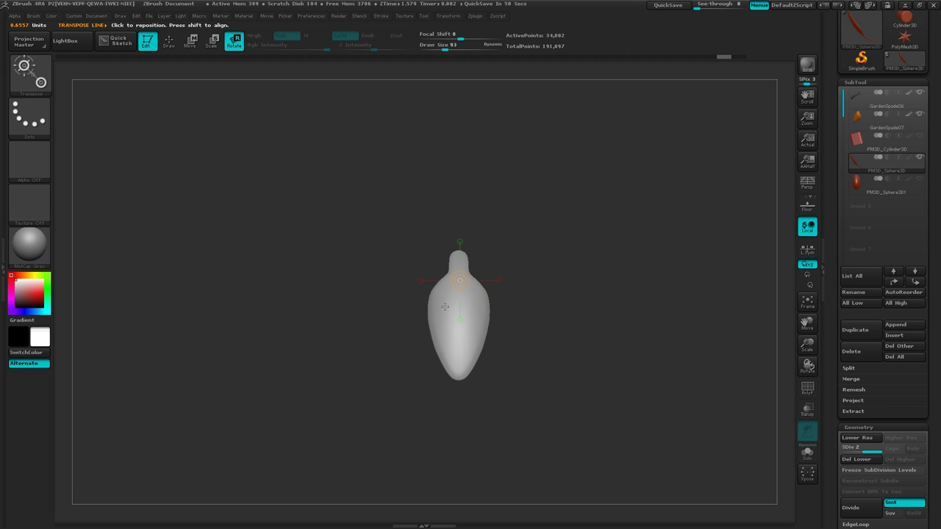
left_click(499, 280)
left_click_drag(560, 285, 581, 297)
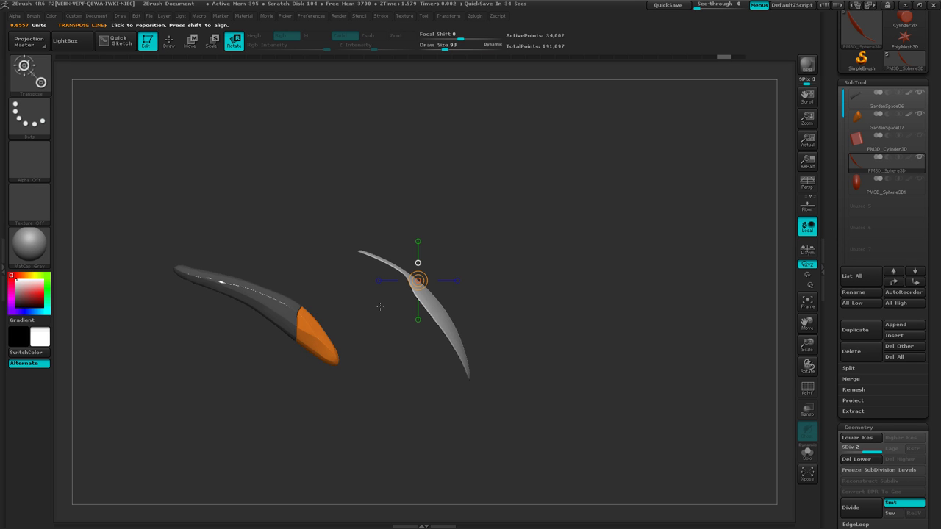
key("y")
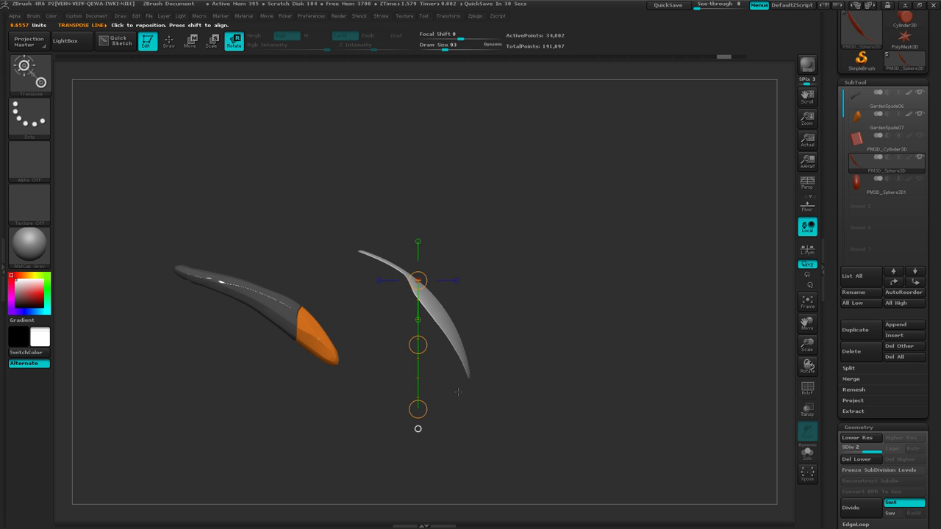
right_click_drag(472, 365, 427, 361)
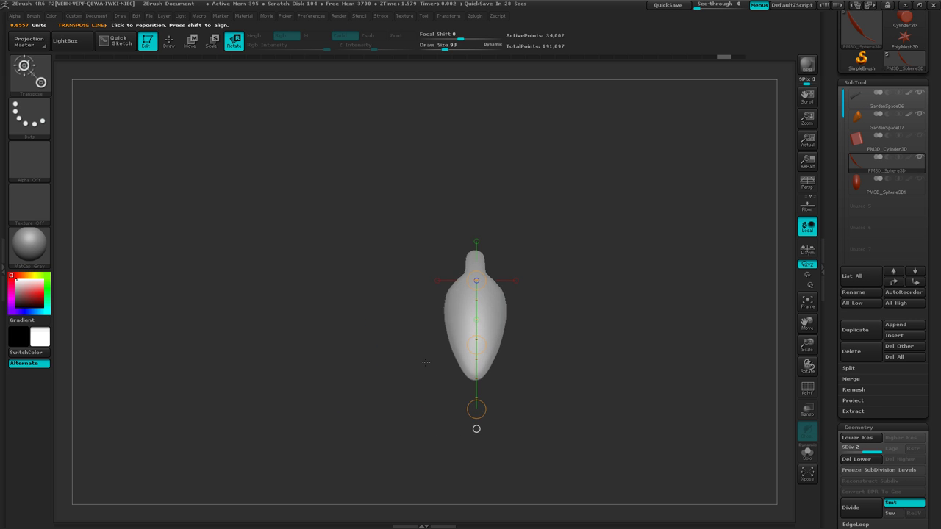
left_click_drag(477, 409, 478, 153)
left_click_drag(558, 225, 634, 275)
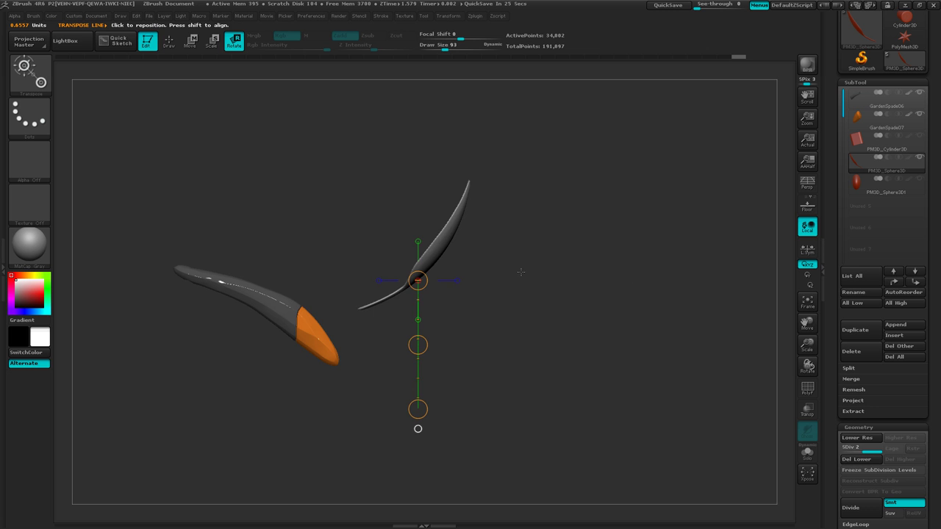
Step: Tilt the blade to follow the handle's slope in the side view and move its stem into the orange end
left_click_drag(418, 409, 314, 273)
left_click(190, 41)
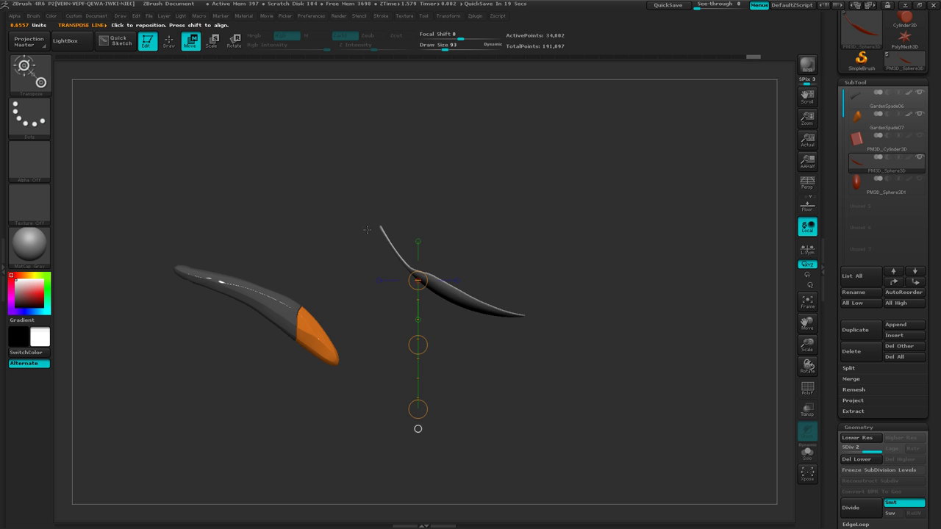
left_click_drag(418, 345, 350, 445)
Step: Centre the blade sideways on the handle from the front view and check the joint from an angle
left_click_drag(563, 328, 511, 329)
mouse_move(511, 329)
right_mouse_down("alt")
mouse_move(490, 330)
mouse_move(503, 327)
right_mouse_up("alt")
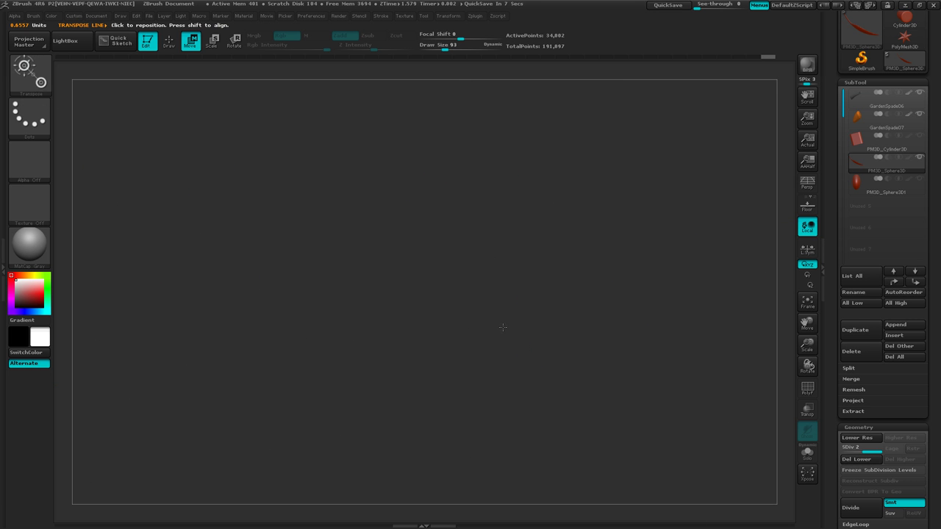
left_click_drag(466, 333, 465, 337)
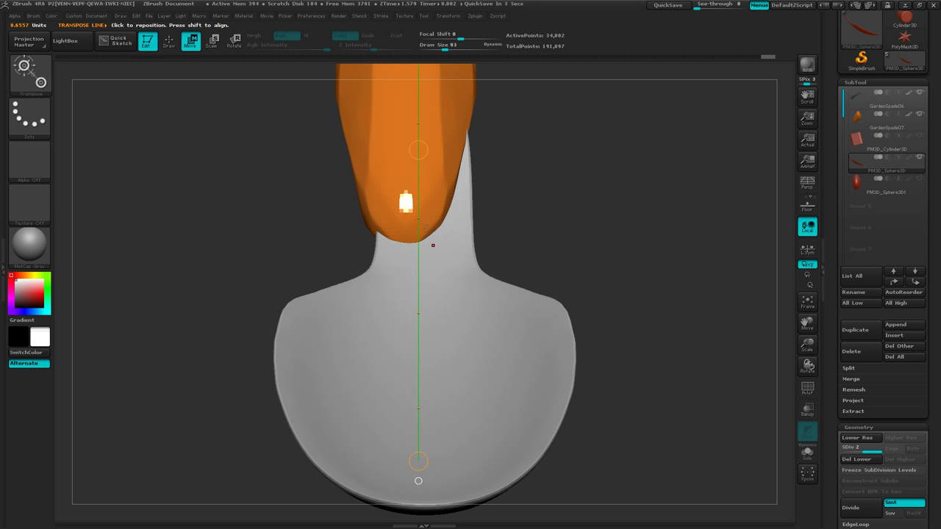
left_click_drag(419, 151, 399, 152)
right_click_drag(609, 273, 462, 354)
right_click_drag(530, 338, 639, 258)
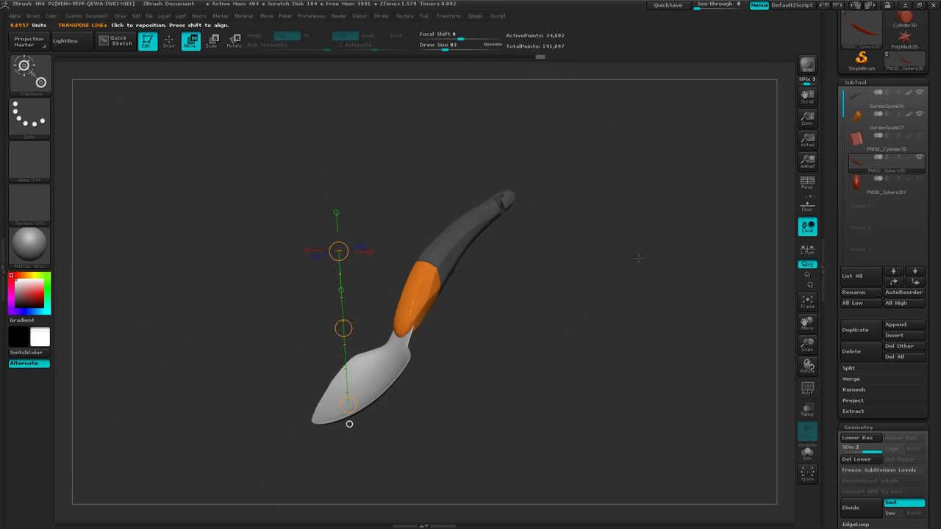
Step: Turn on perspective display and frame the whole spade at an angle
left_click(808, 190)
mouse_move(538, 345)
right_mouse_down("ctrl")
mouse_move(557, 345)
mouse_move(530, 345)
right_mouse_up("ctrl")
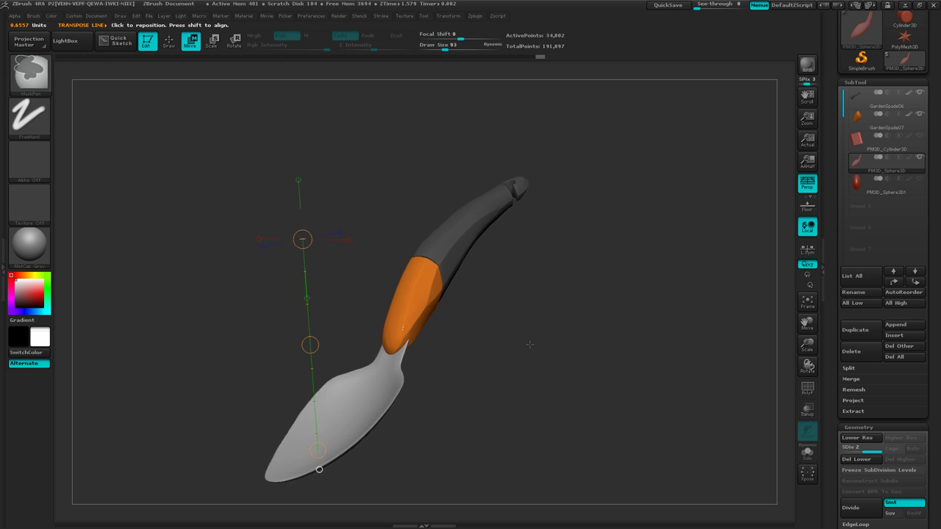
left_click_drag(529, 344, 527, 354)
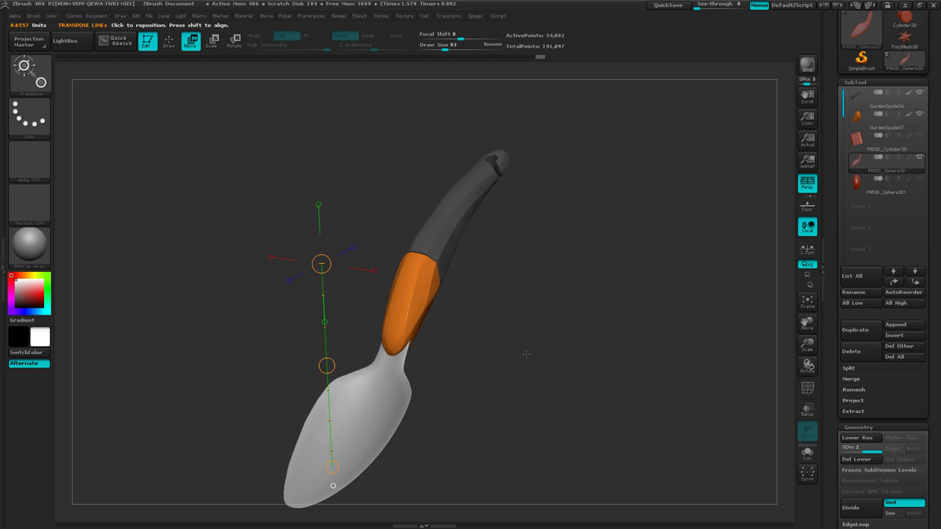
Step: Preview the blade in the Chrome BlueTint MatCap material and return to Draw mode to hide the transpose line
left_click(29, 244)
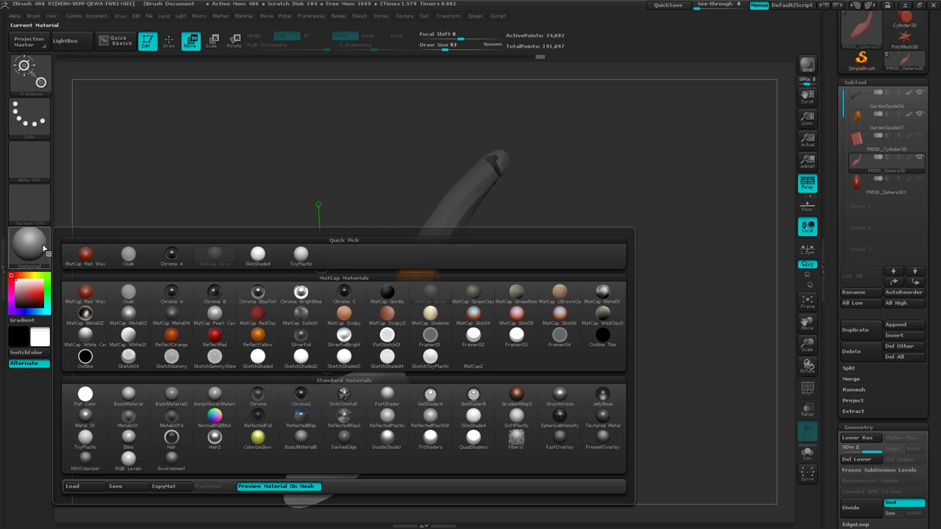
left_click(258, 293)
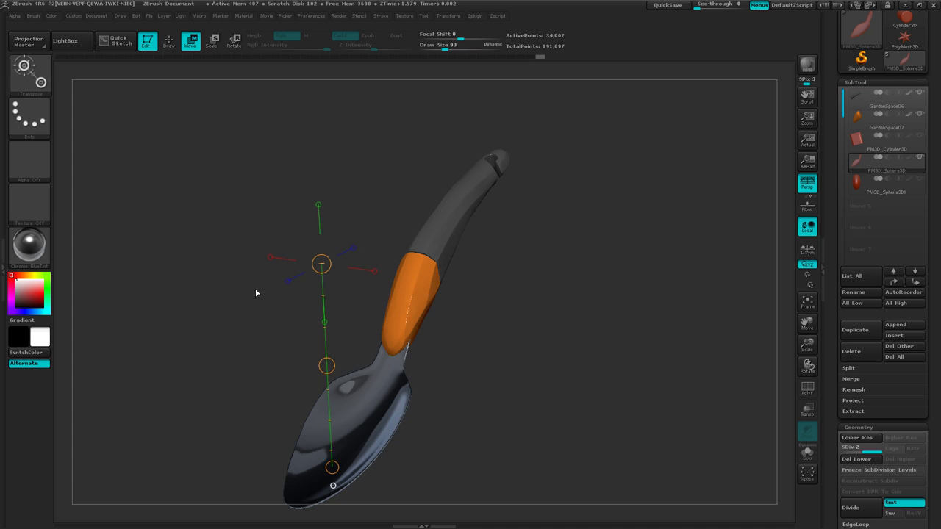
left_click_drag(256, 292, 451, 307)
key("q")
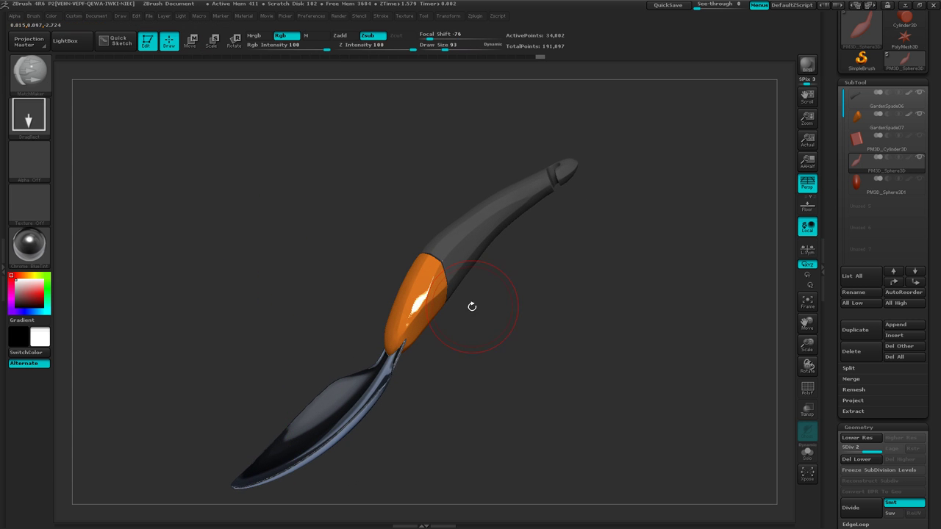
mouse_move(473, 306)
right_mouse_down("ctrl")
mouse_move(563, 308)
mouse_move(546, 319)
right_mouse_up("ctrl")
left_click_drag(545, 319, 508, 294)
right_click_drag(508, 294, 477, 281, "ctrl")
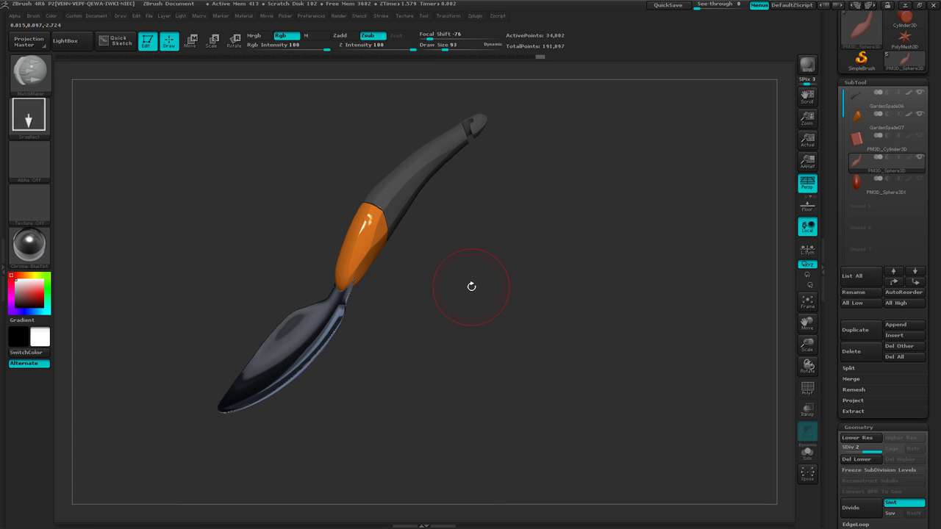
key("alt+Tab")
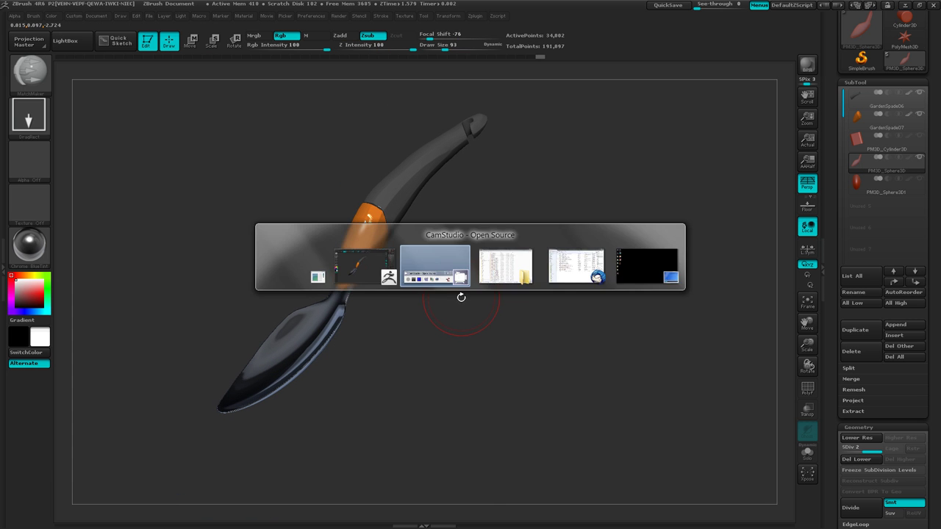